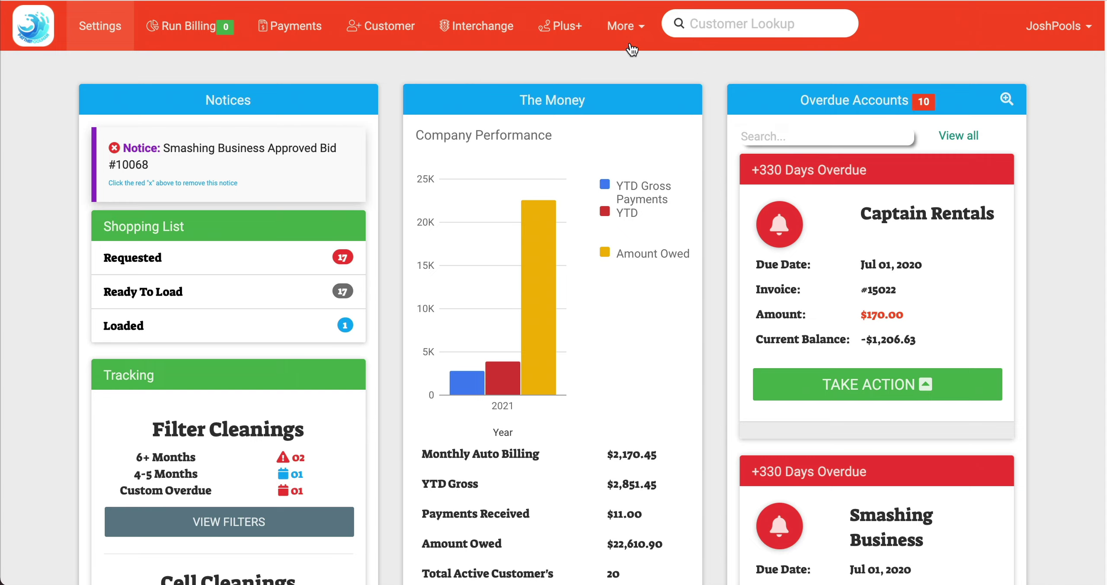
Open the Expenses section and review its dashboard, including the six-month chart, goal completion, top expenses and recently added expenses.
click(627, 31)
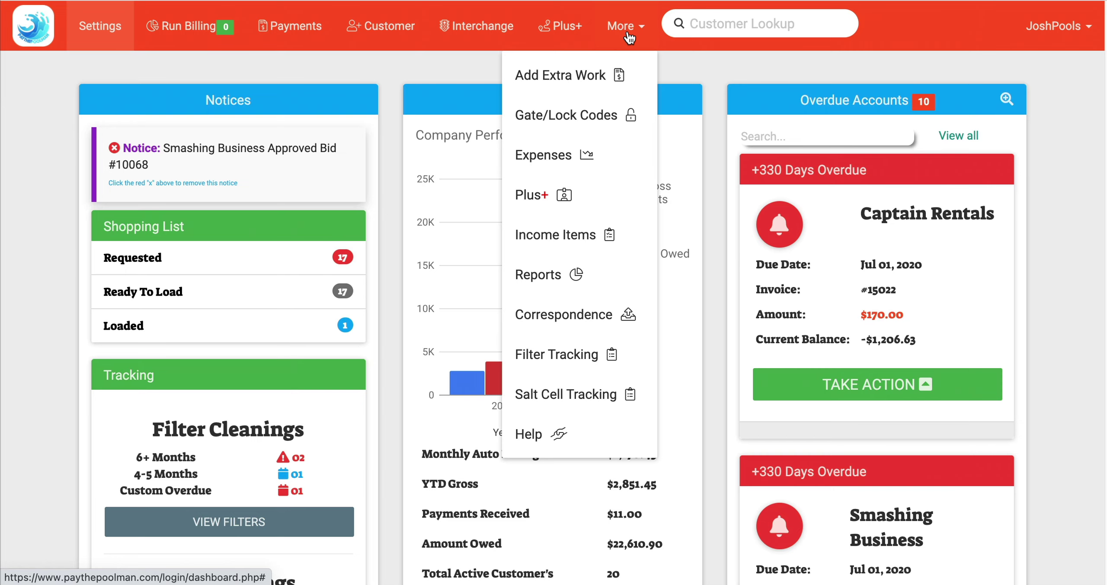
click(587, 154)
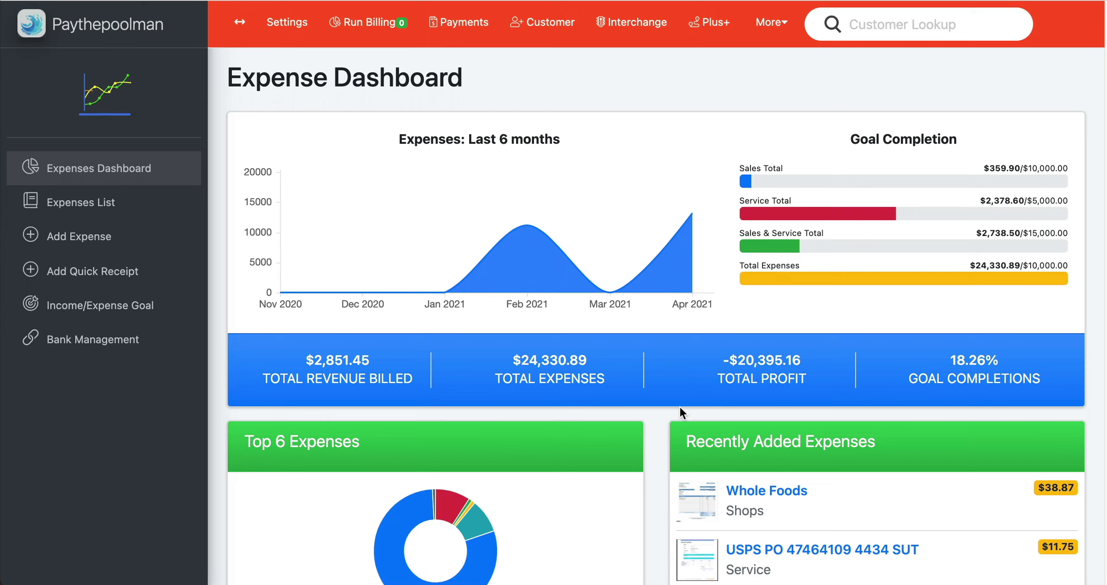
scroll(679, 409, down, 5)
scroll(679, 414, down, 1)
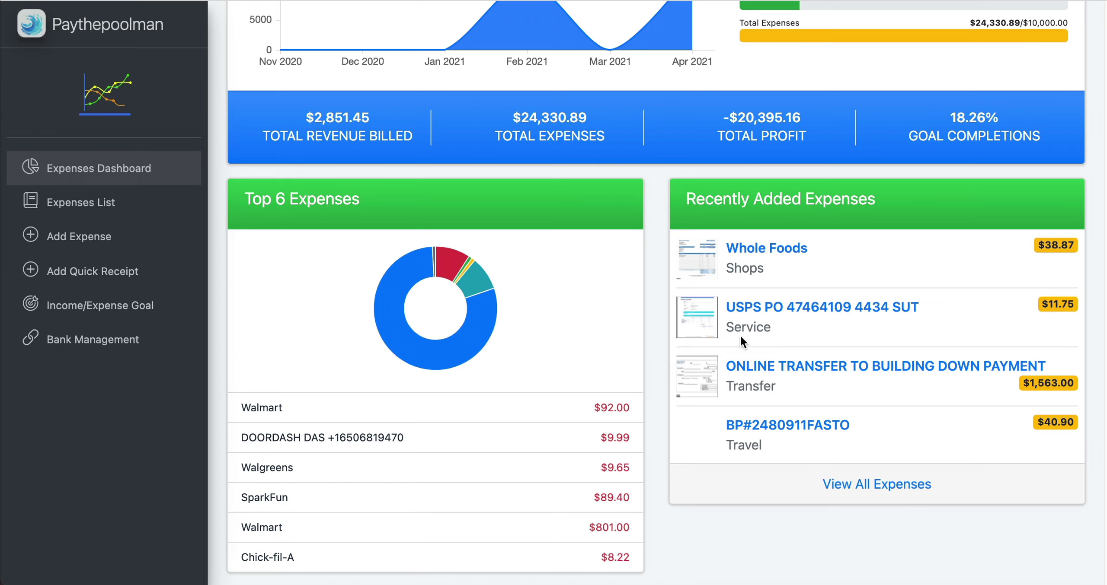
scroll(731, 346, up, 5)
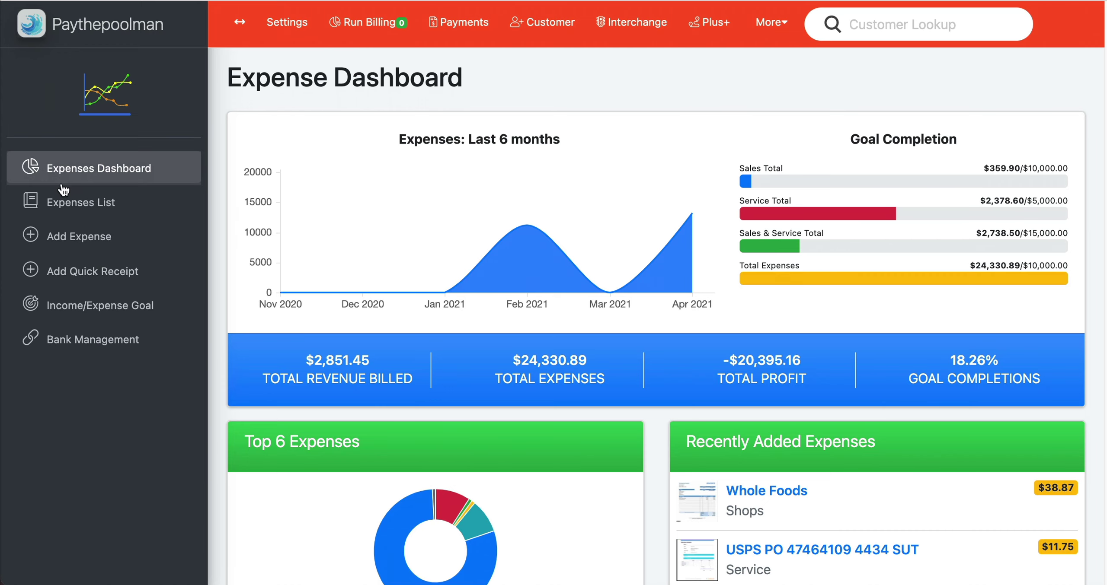
Open the expenses list, view the receipt image attached to the Whole Foods expense, and close it.
click(111, 213)
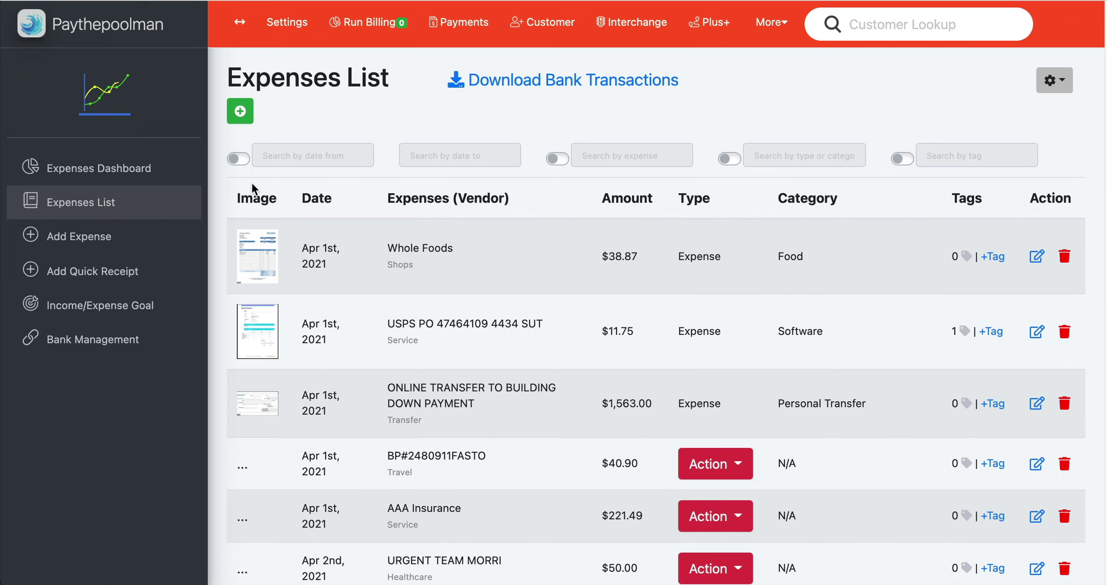
click(259, 261)
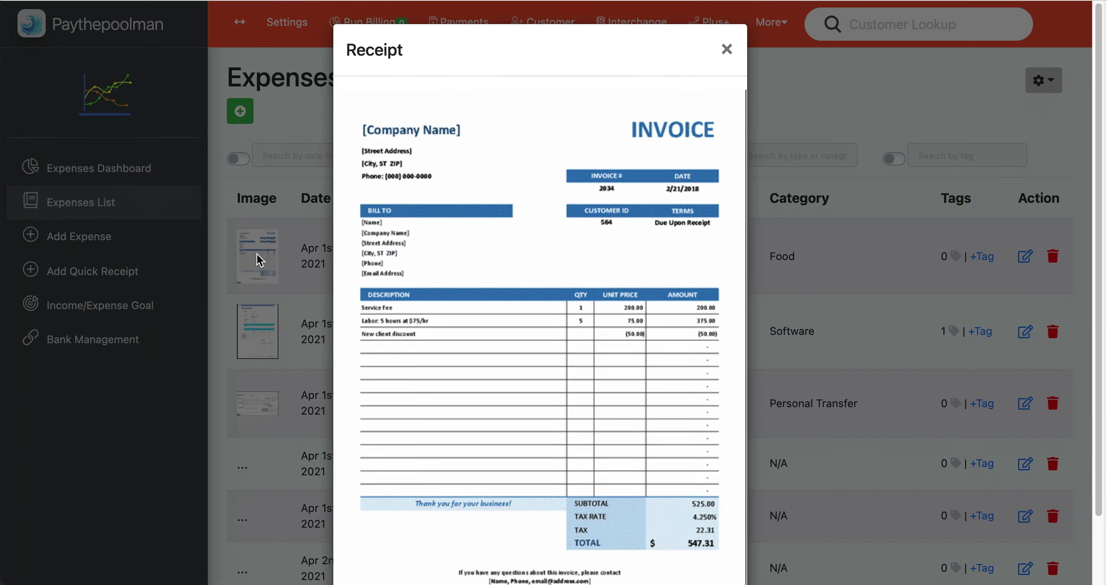
click(727, 50)
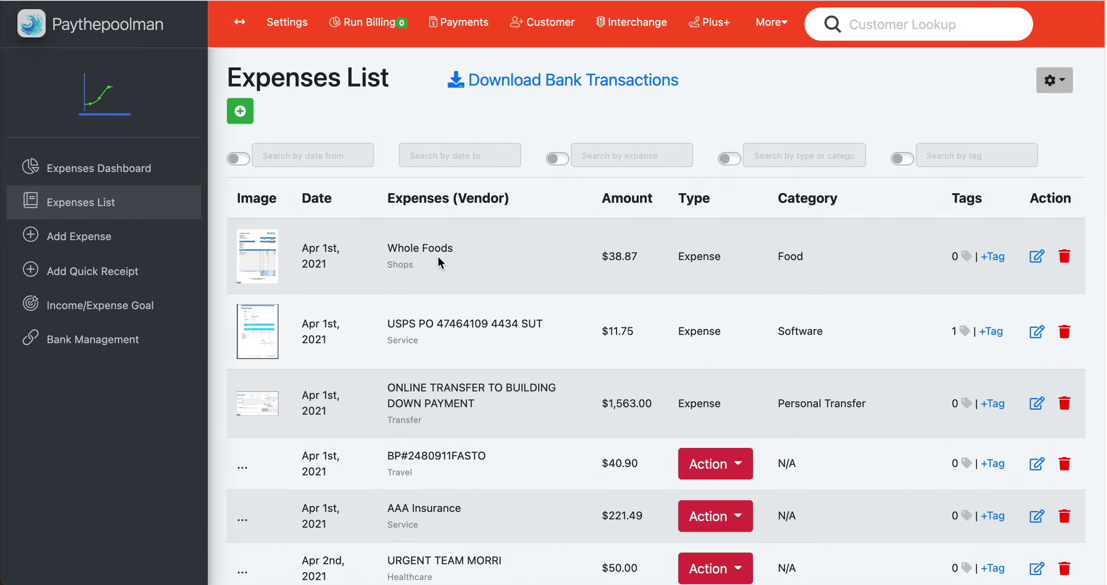
Examine the Whole Foods expense's vendor, type and category, and look over the uncategorized expenses further down the list.
drag(399, 249, 462, 245)
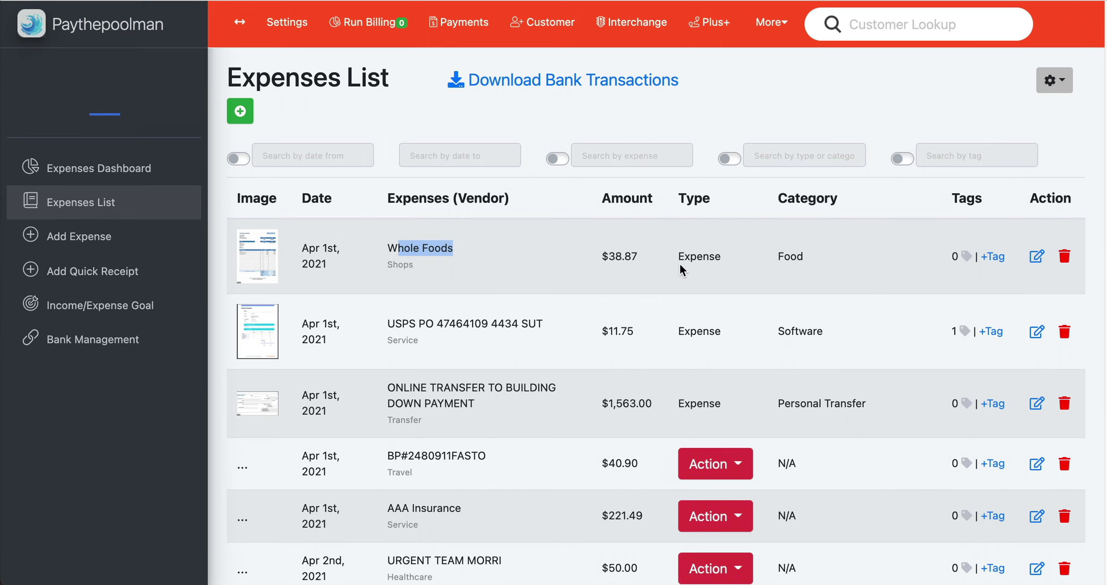
drag(676, 256, 754, 260)
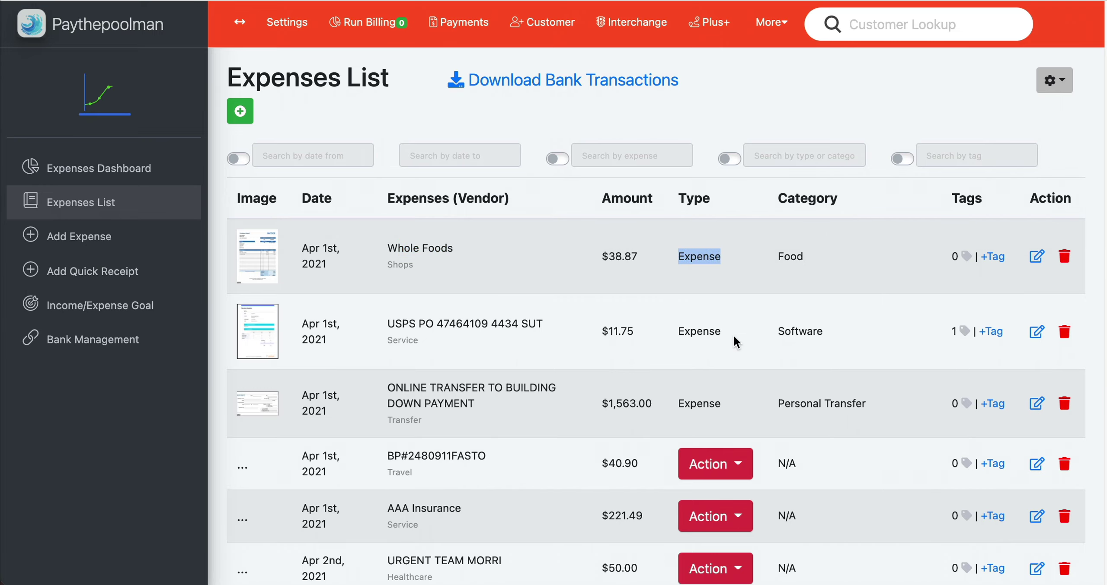
double_click(790, 256)
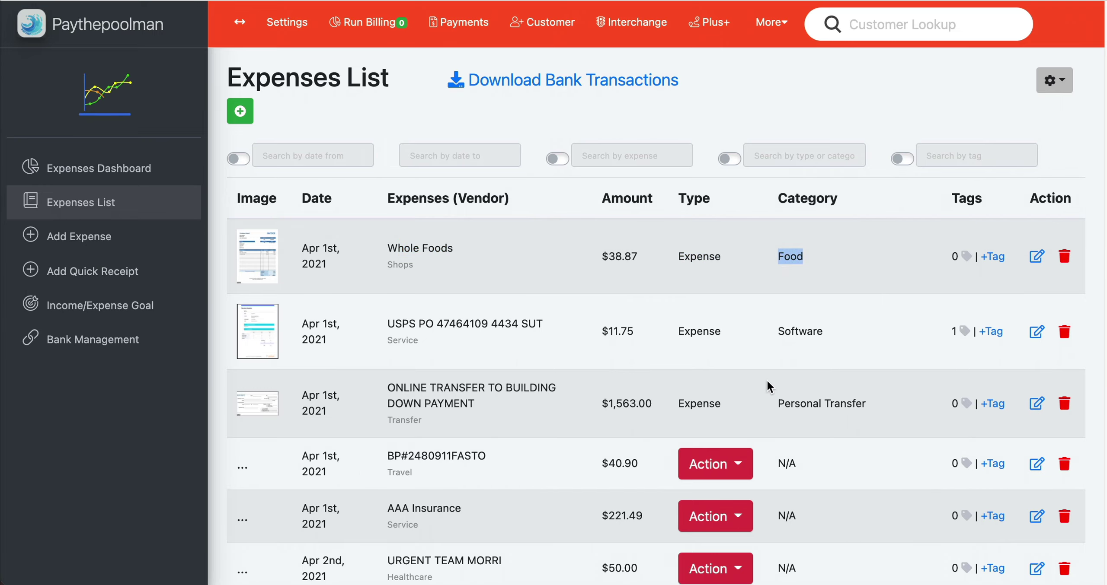
click(822, 270)
scroll(569, 398, down, 2)
scroll(572, 405, down, 3)
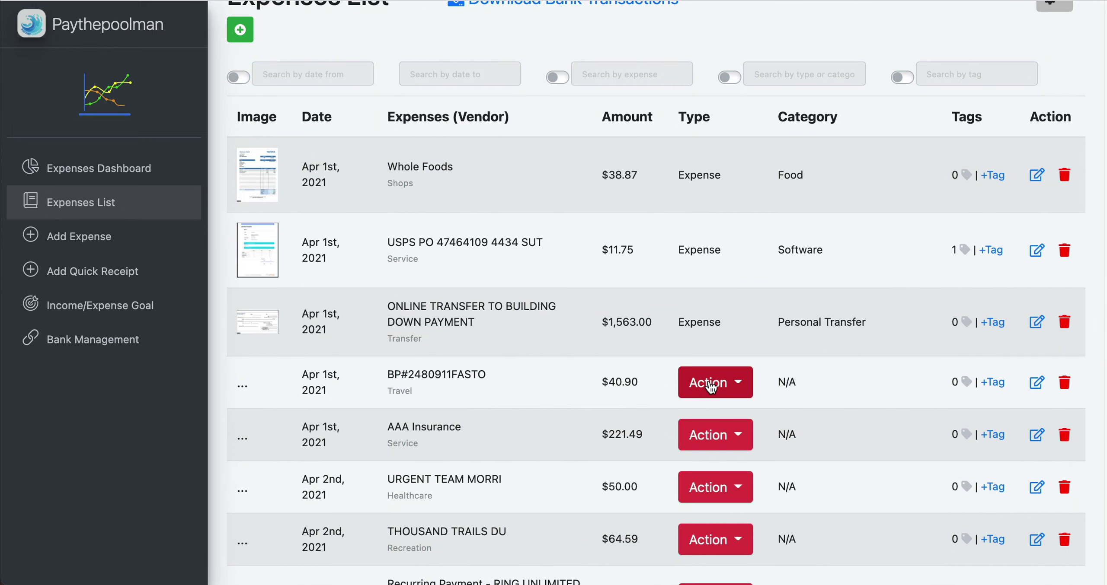
scroll(711, 387, up, 5)
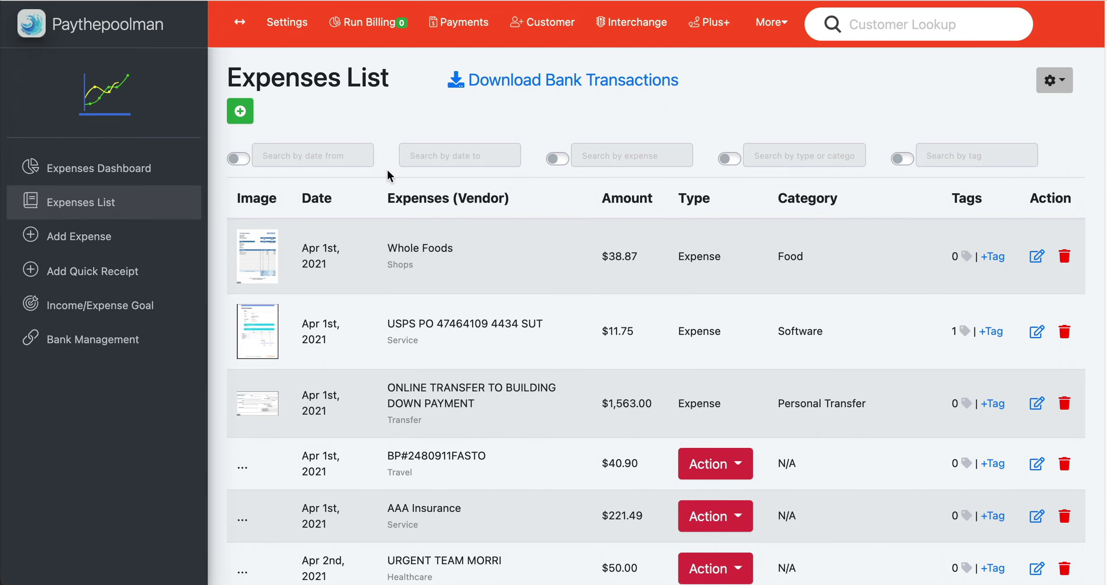
Set up a bank transaction download for Regions Bank from 05-01-2021 to 05-27-2021, and close it without retrieving transactions.
click(498, 86)
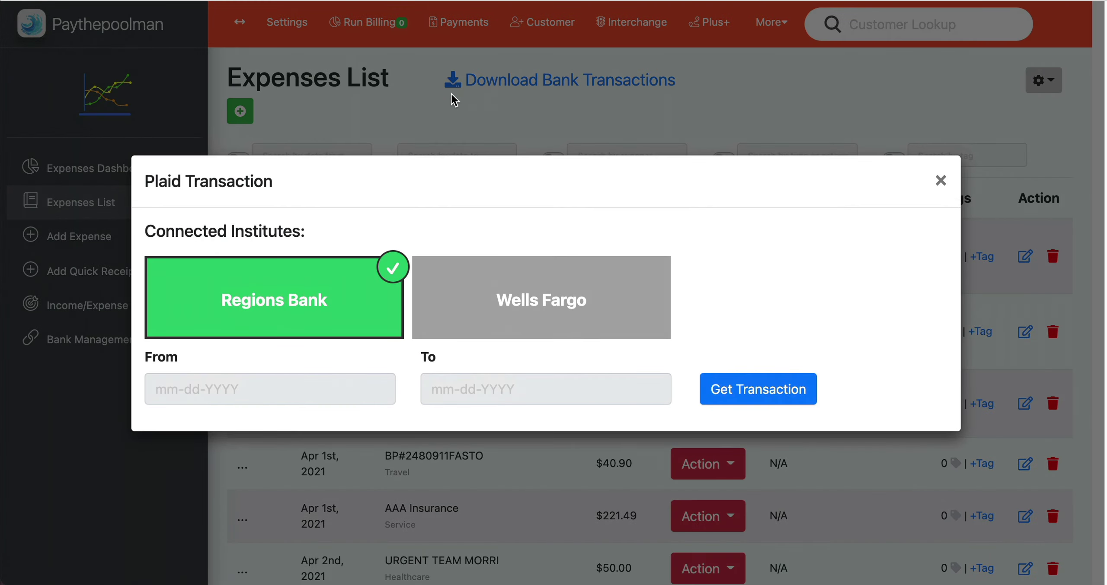
click(458, 285)
click(348, 288)
click(487, 287)
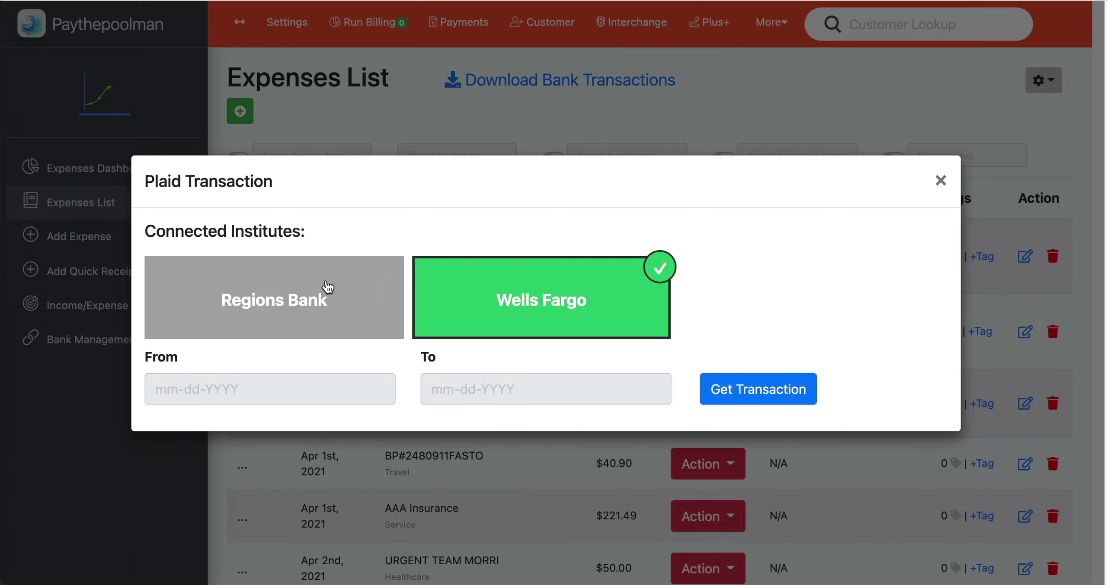
click(395, 288)
click(266, 399)
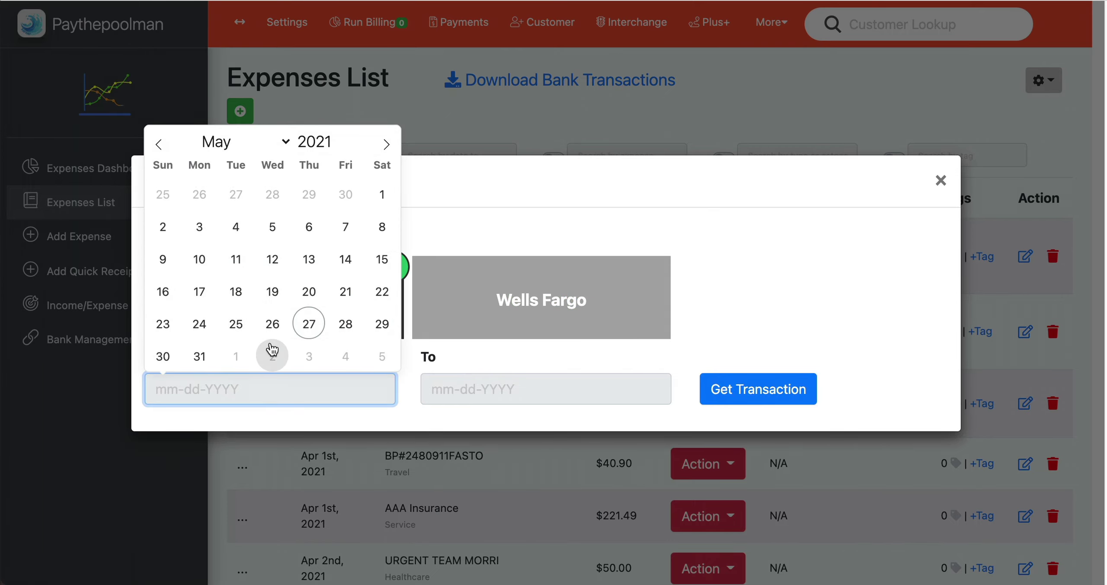
click(387, 201)
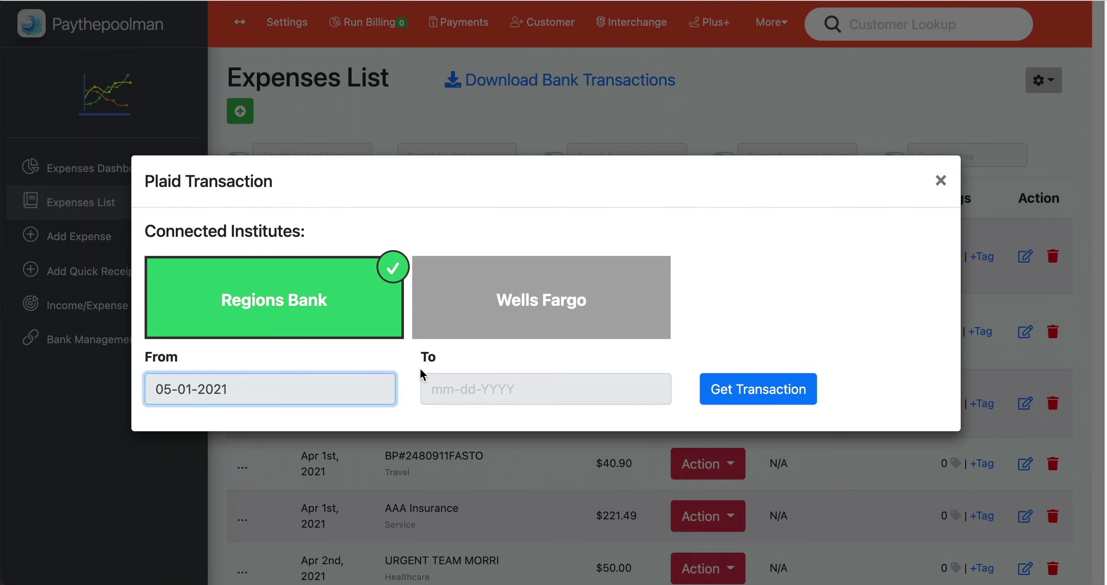
click(463, 381)
click(577, 328)
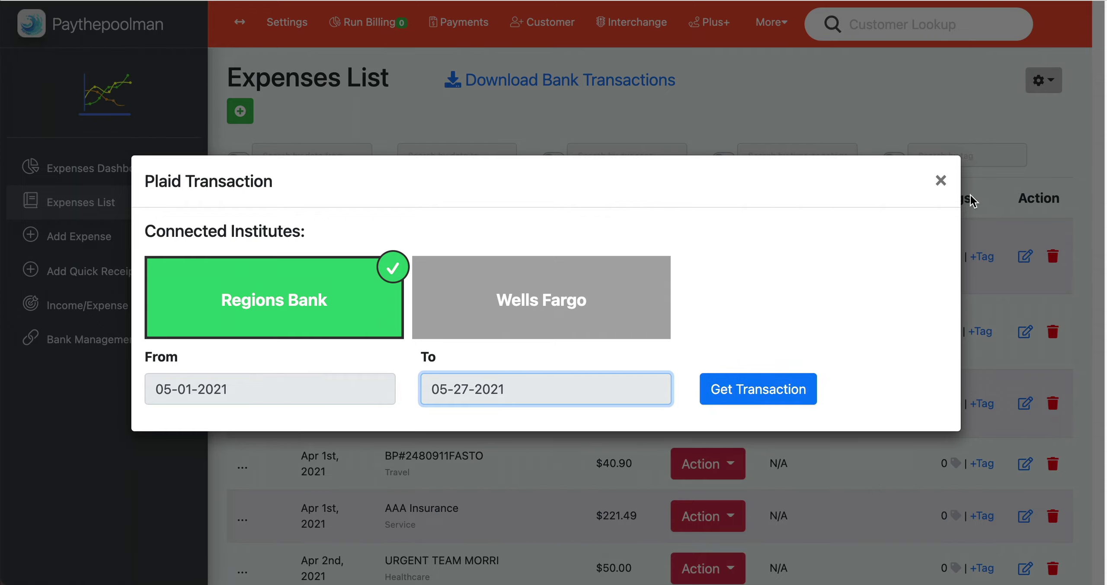
click(941, 181)
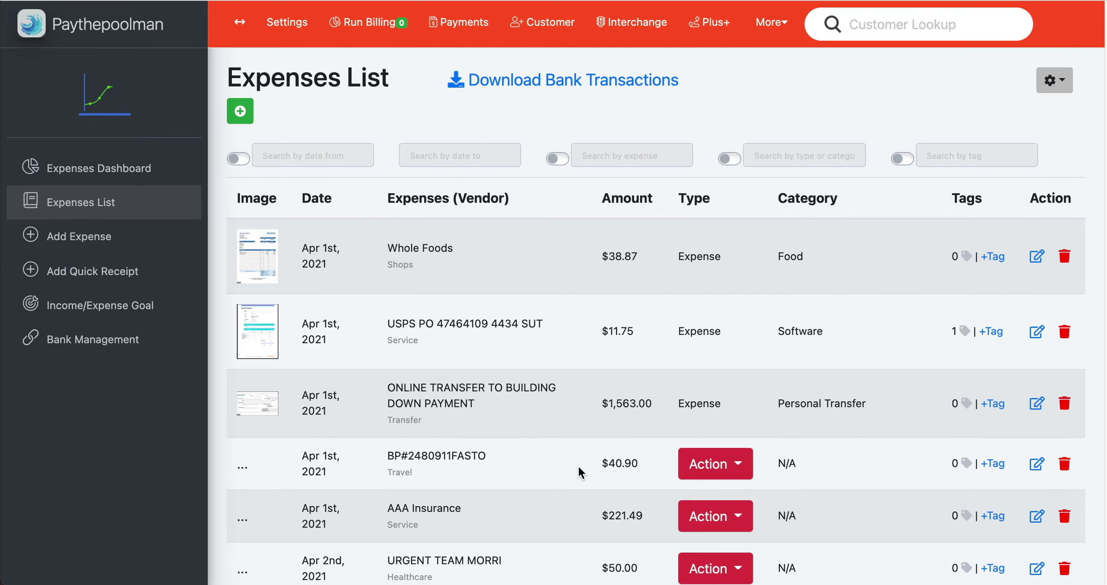
Check the expenses list's setting for auto-assigning a category to expenses with the same name.
click(713, 464)
click(617, 477)
click(1064, 85)
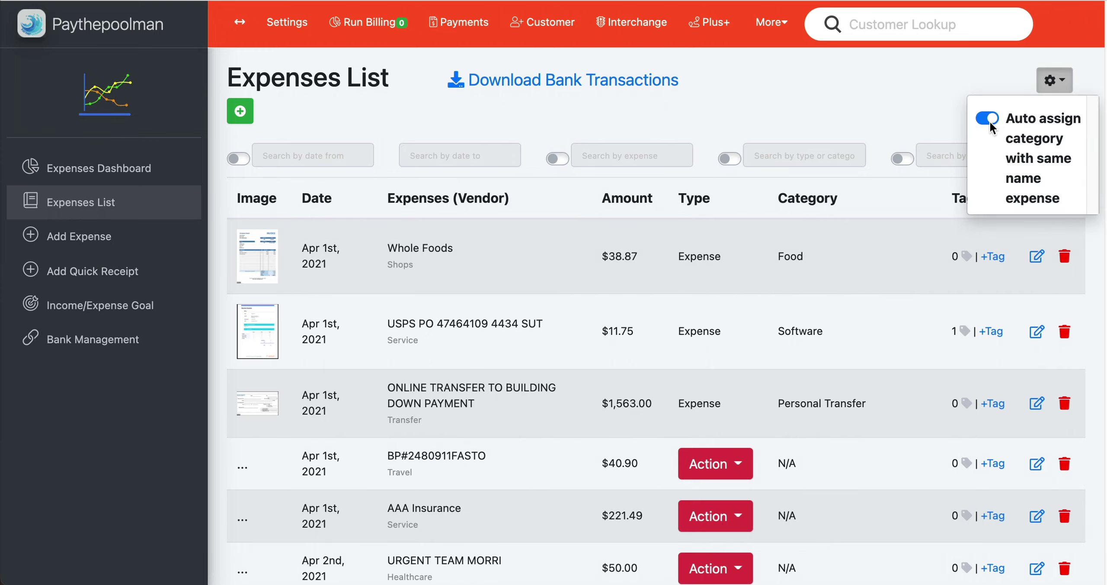
click(1048, 84)
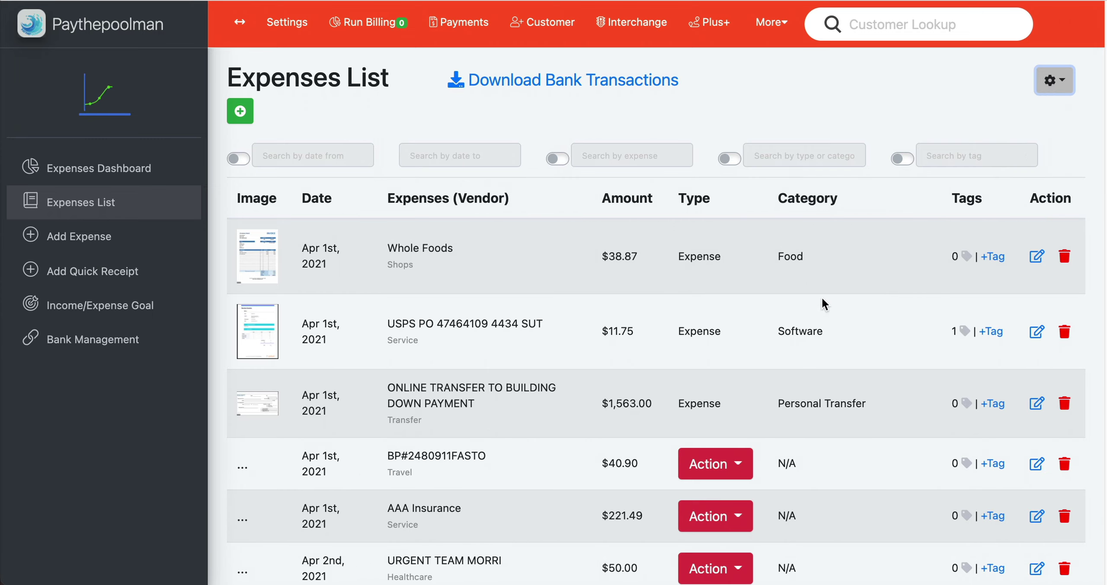
Review the categories available for the uncategorized BP travel expense, and close the choices without assigning one.
scroll(763, 411, down, 1)
scroll(762, 423, down, 1)
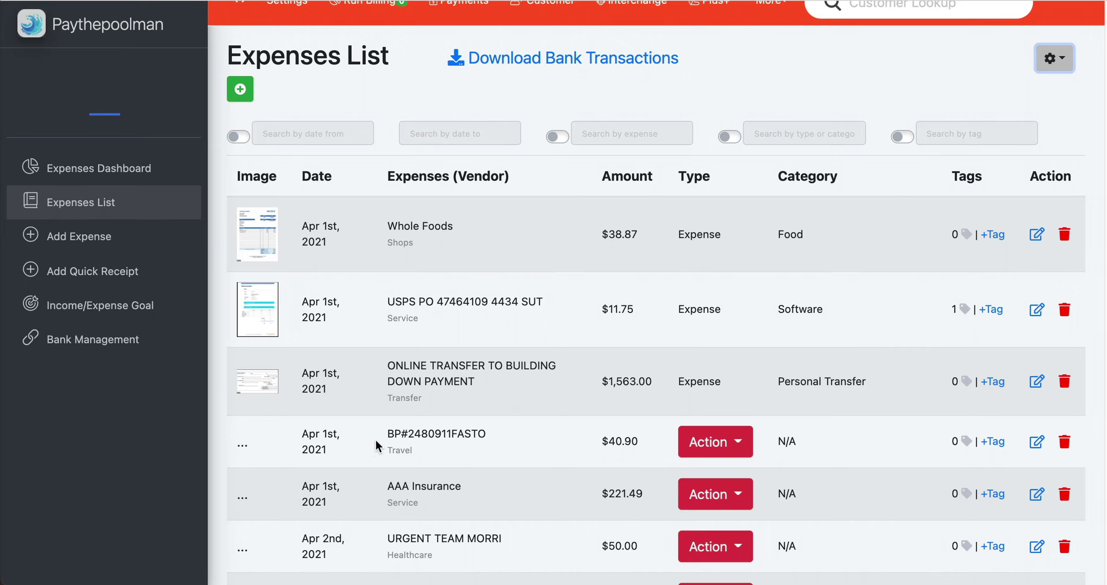
drag(383, 434, 414, 436)
click(414, 436)
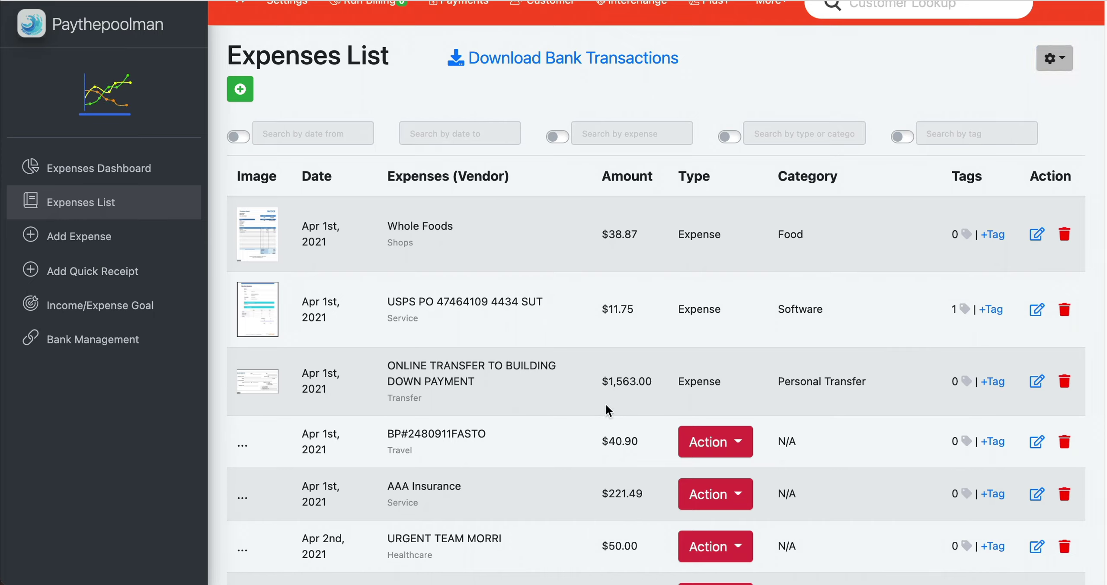
click(722, 440)
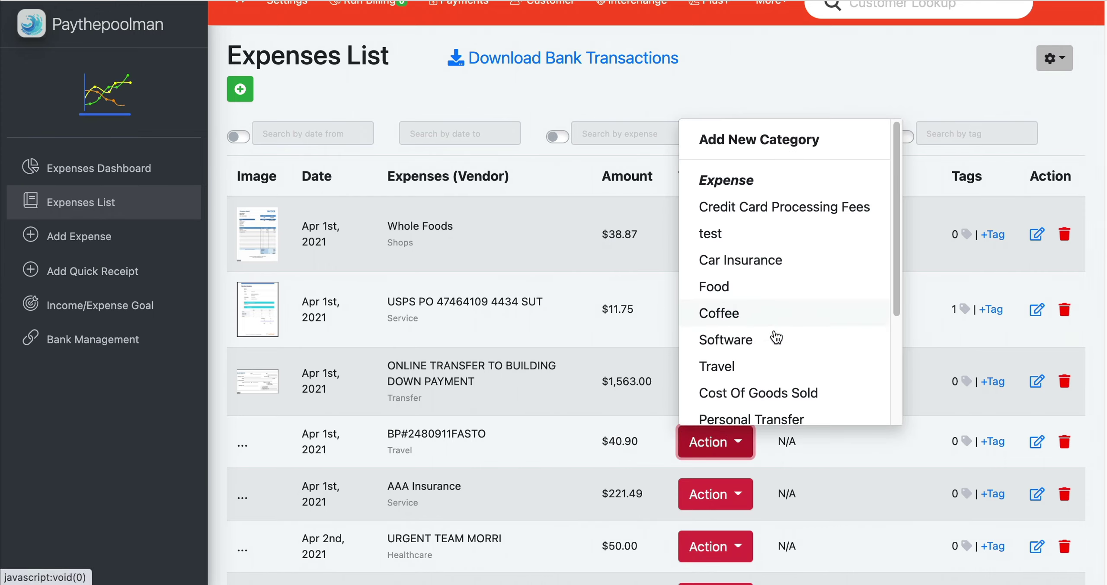
scroll(773, 367, down, 2)
scroll(776, 385, down, 2)
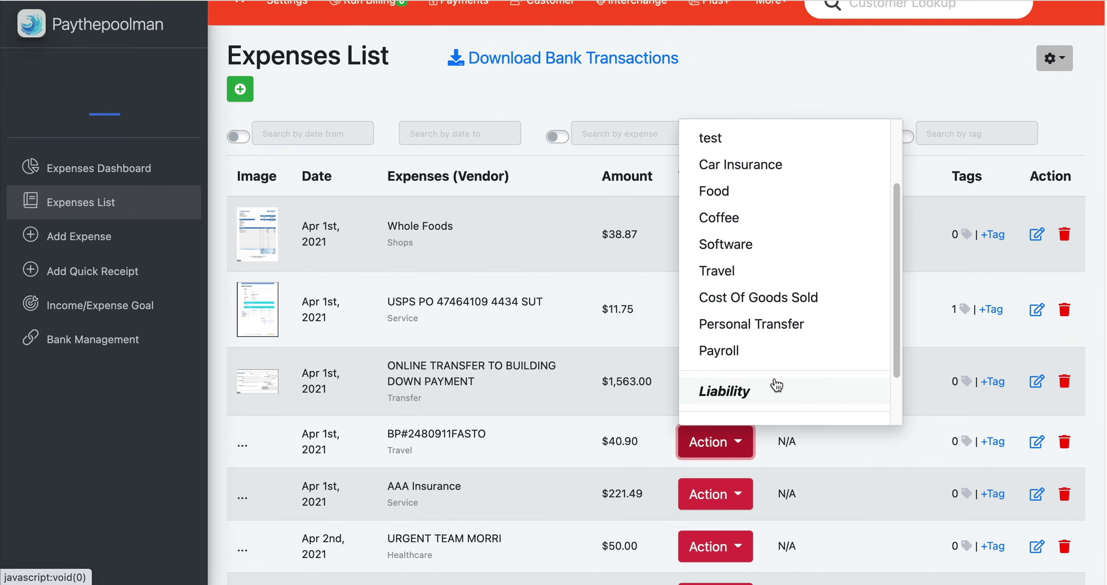
scroll(772, 385, up, 3)
scroll(772, 385, up, 1)
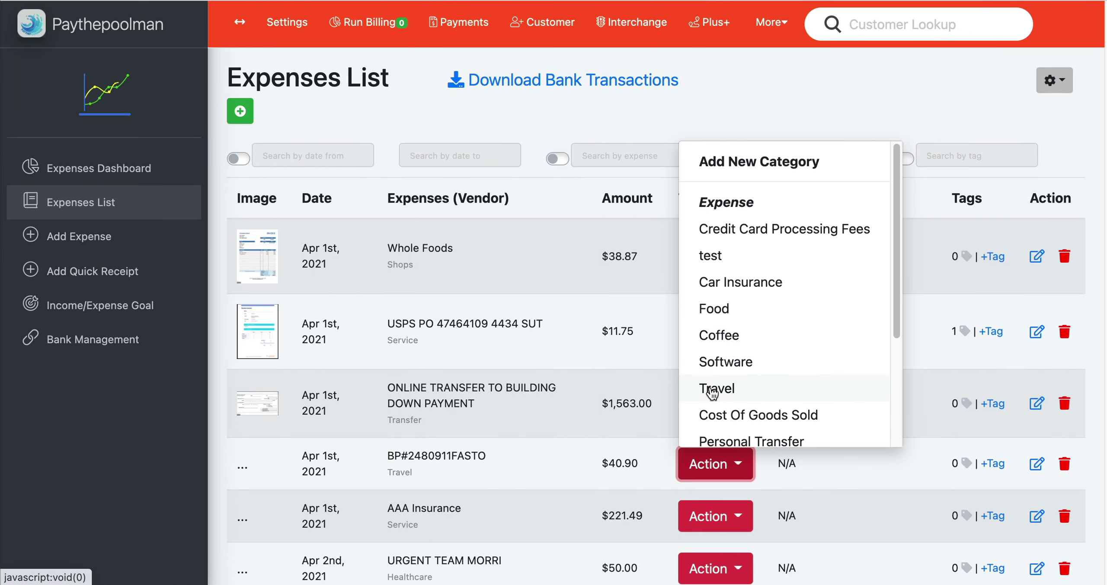
click(638, 438)
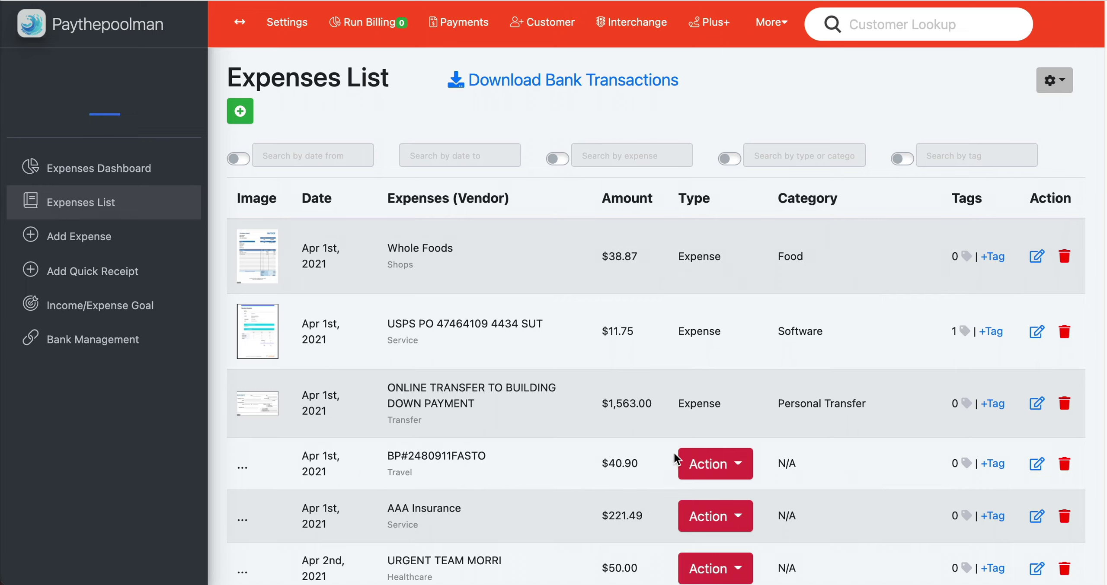
Assign the Car Insurance category to the AAA Insurance expense.
drag(395, 508, 477, 505)
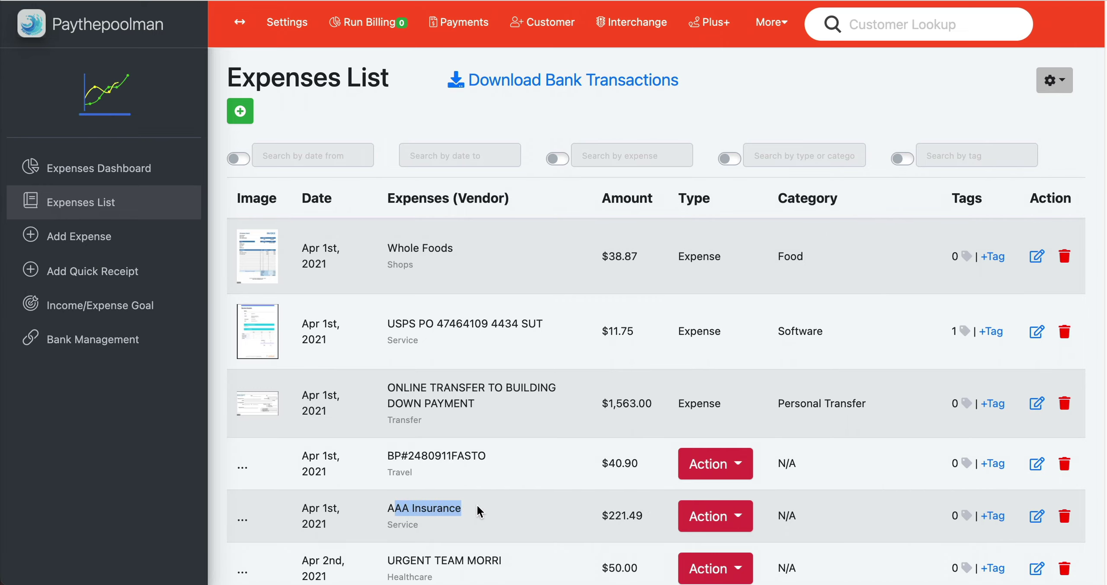
click(741, 520)
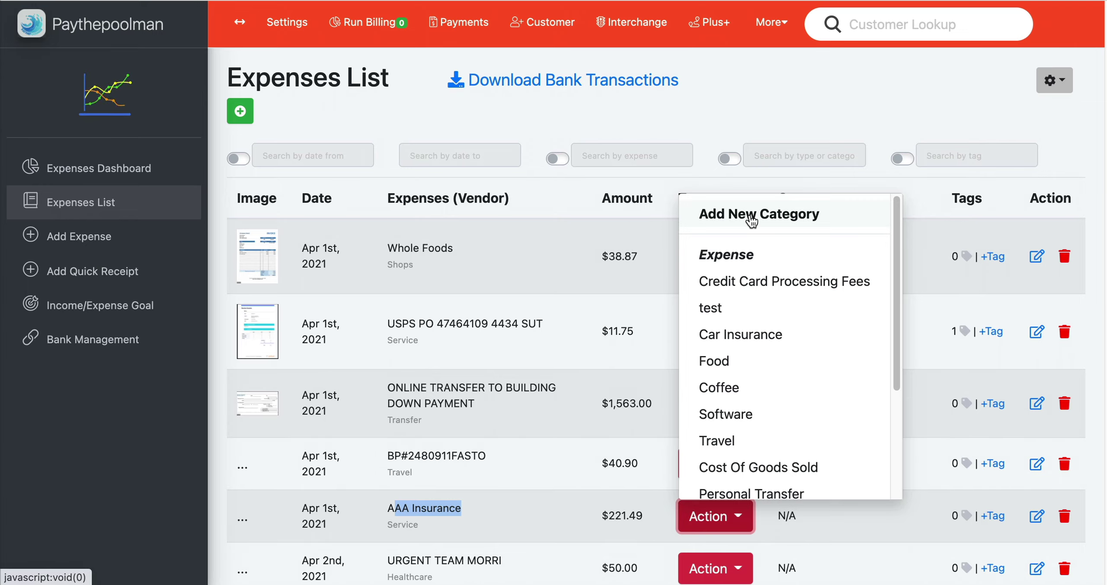
click(759, 335)
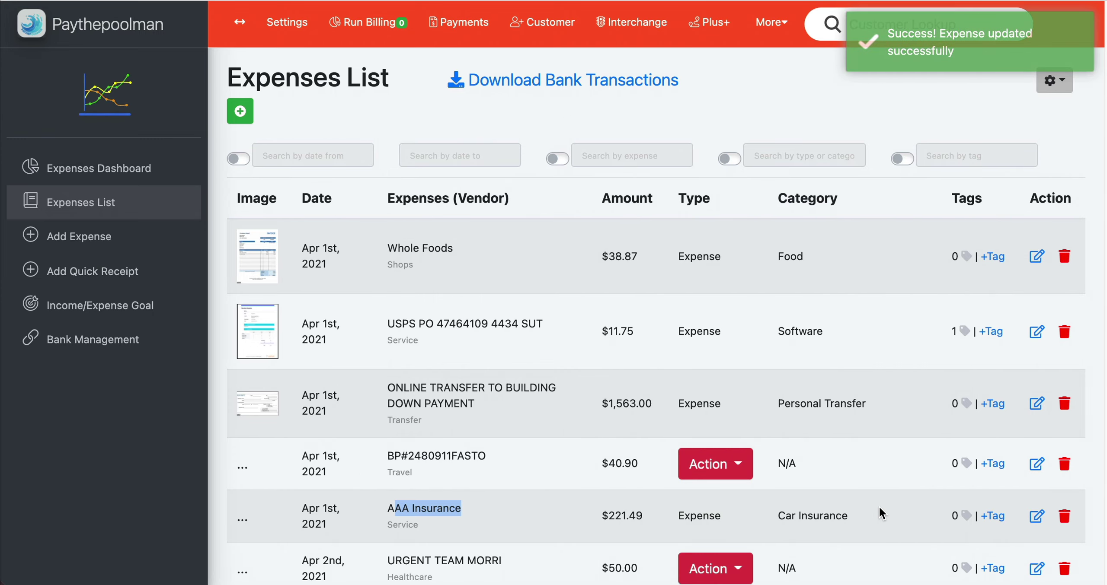
drag(824, 513, 771, 512)
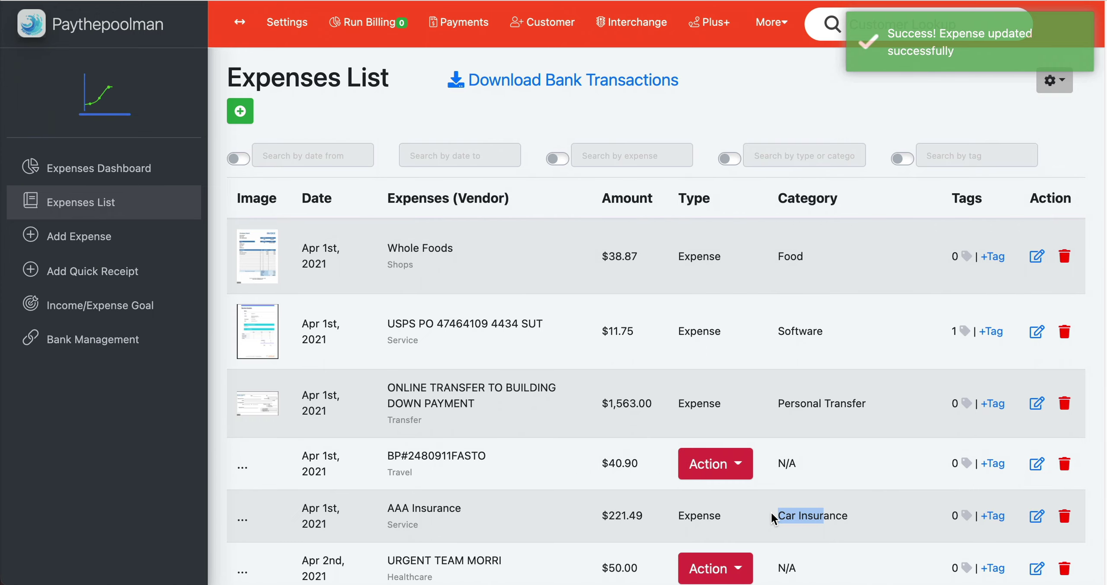
scroll(768, 506, down, 5)
scroll(769, 510, up, 3)
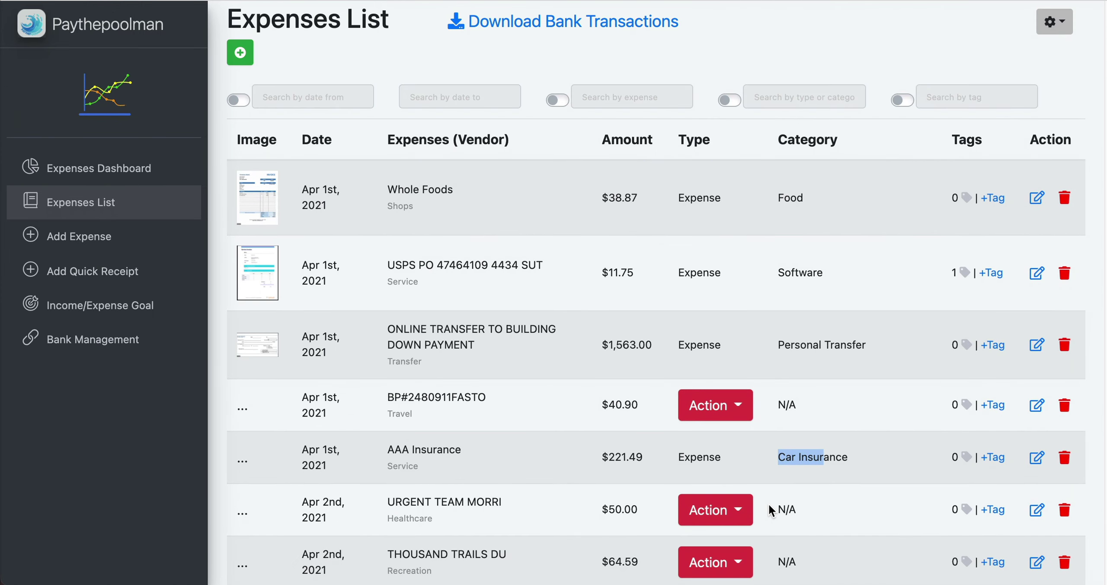
scroll(769, 506, up, 1)
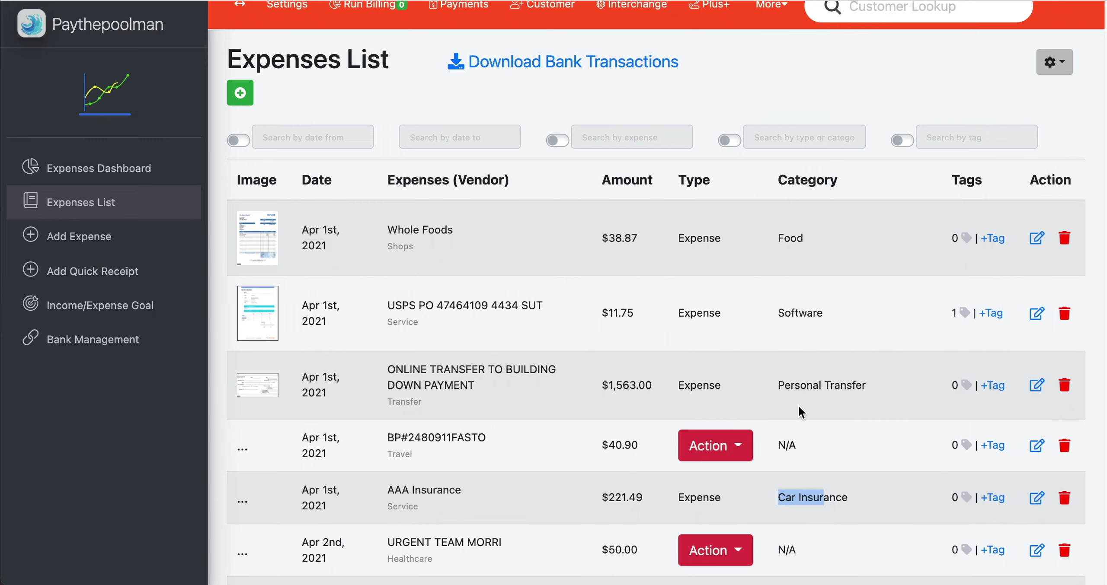
scroll(798, 404, up, 1)
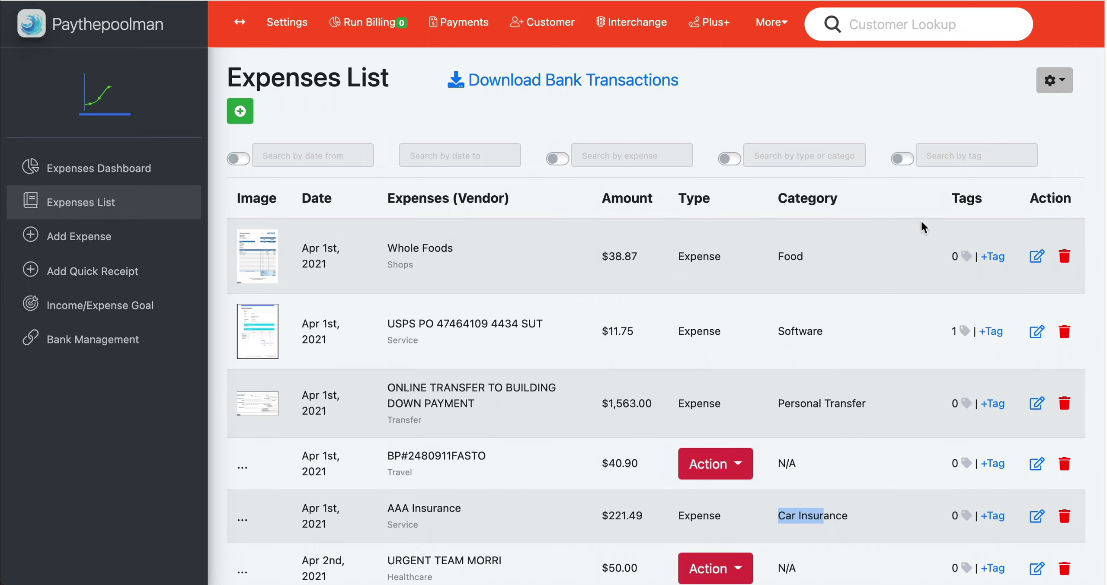
Create a new tag named Auto and add it to the AAA Insurance expense.
click(997, 520)
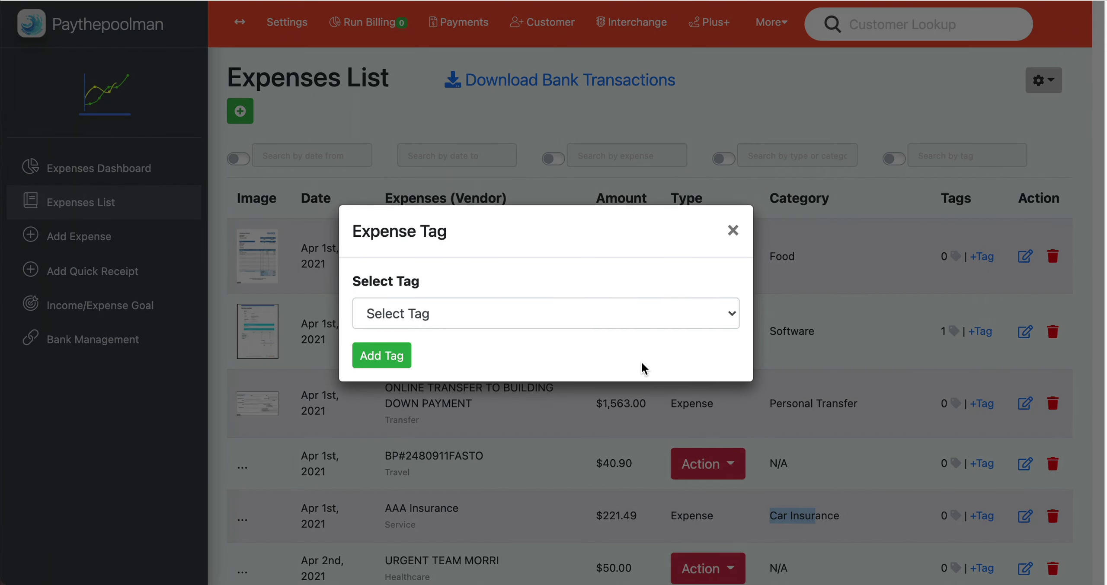
click(554, 318)
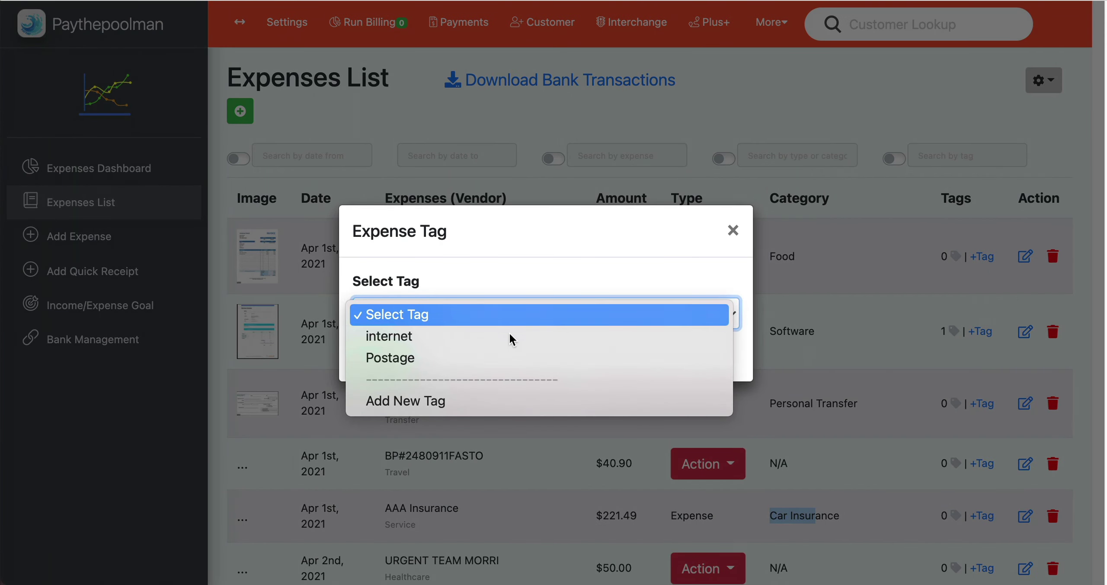
click(510, 397)
click(452, 295)
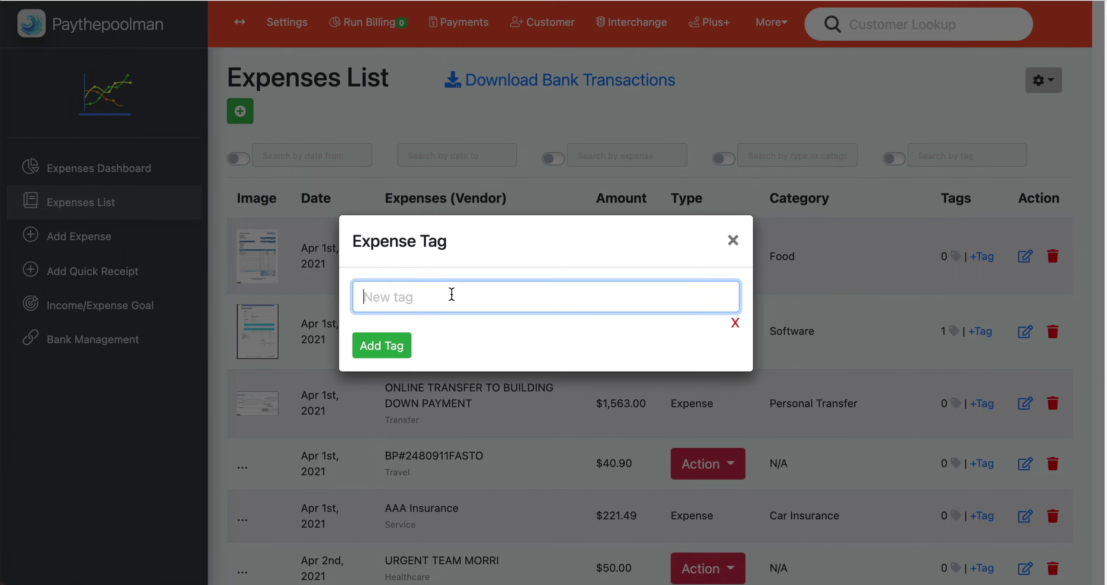
text(Auto)
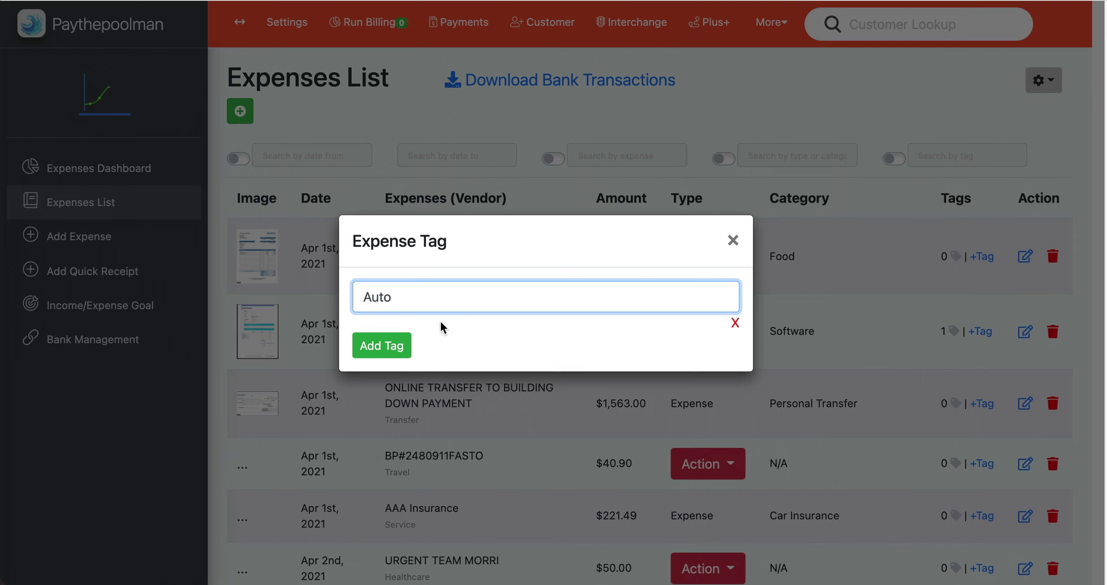
click(383, 345)
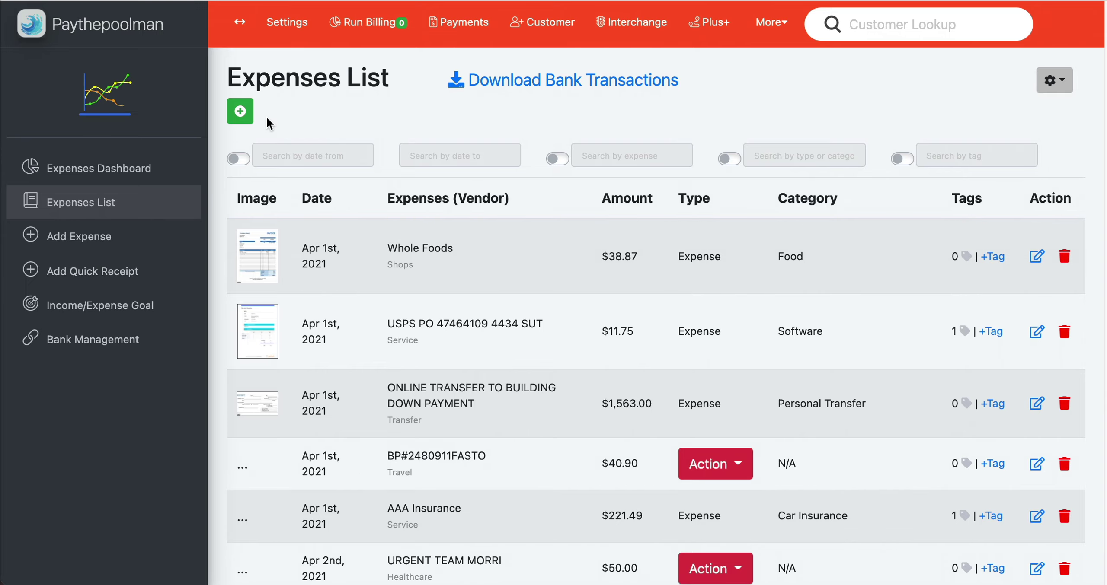
Check both ways of reaching the blank Add Expense form, and return to the expenses list.
click(241, 113)
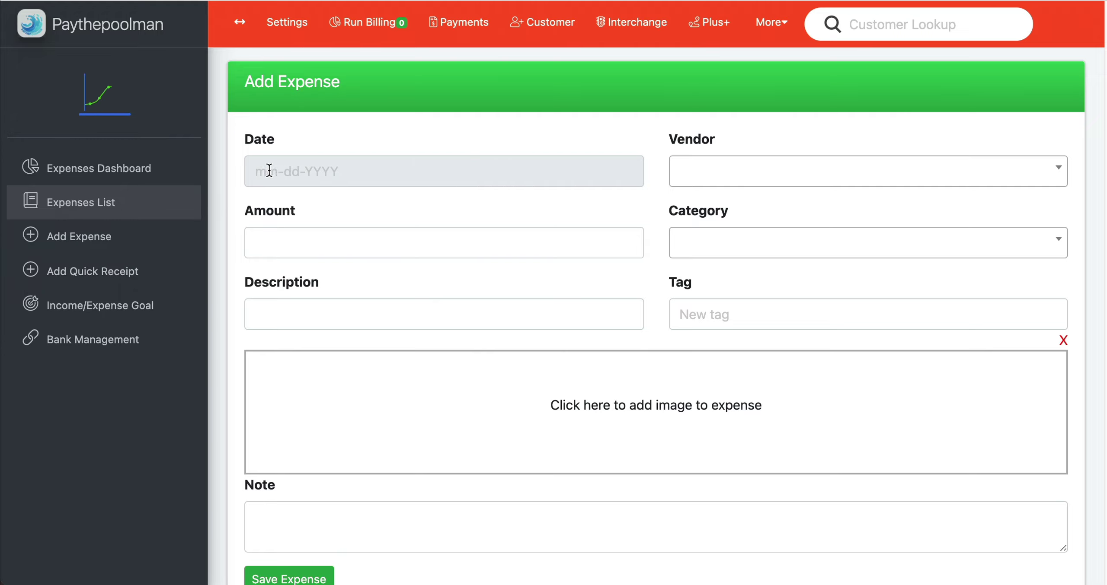
click(79, 235)
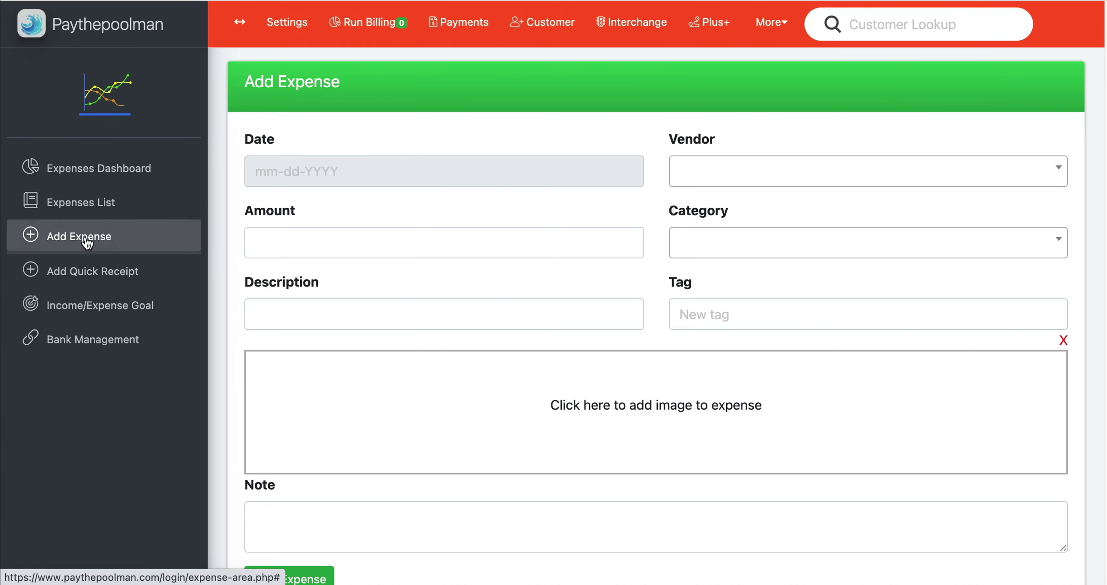
click(79, 203)
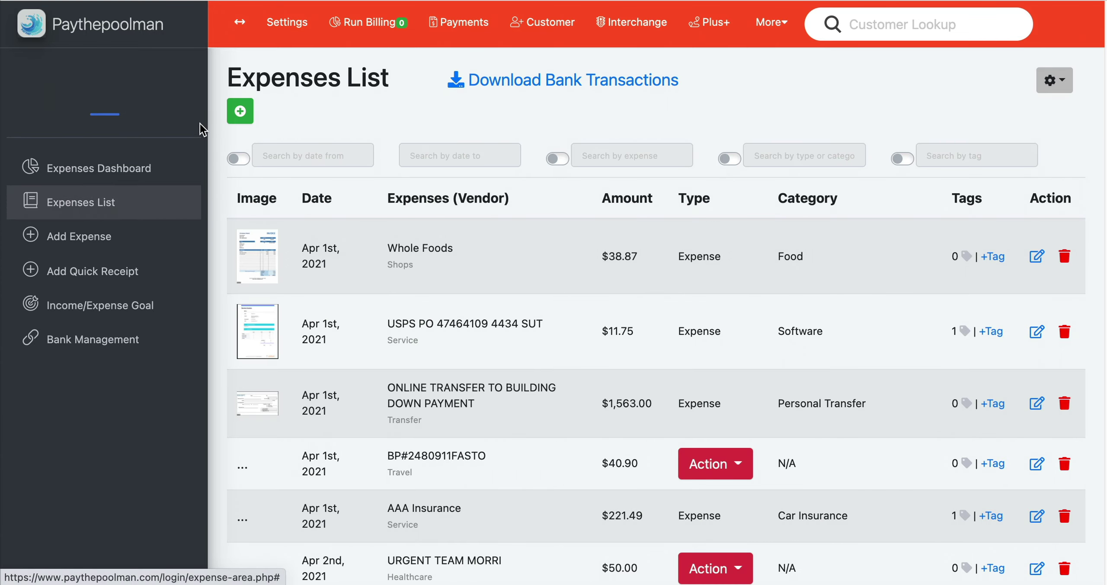
click(79, 236)
click(93, 203)
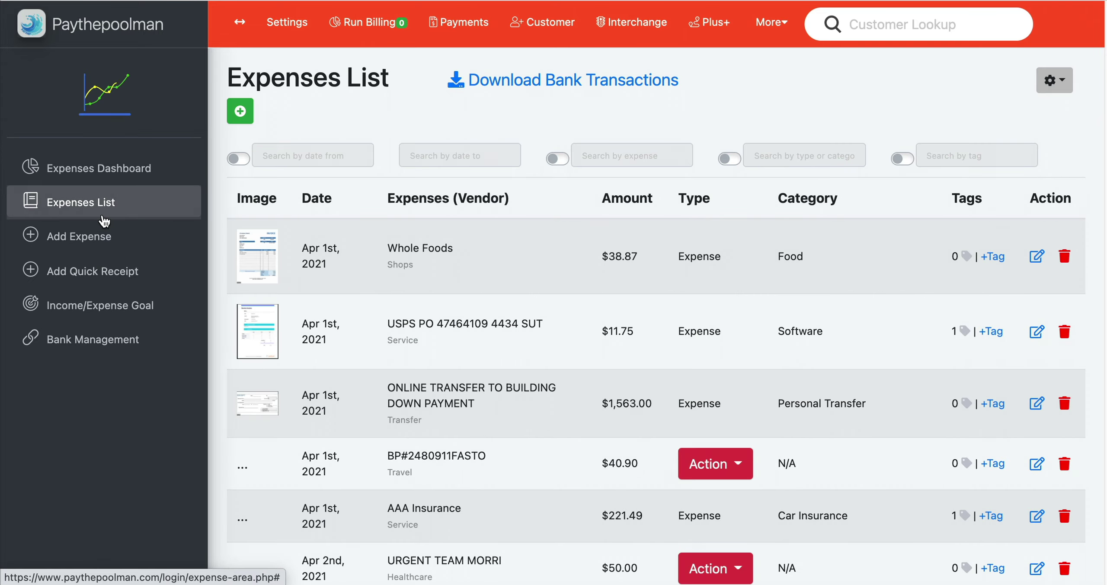
click(240, 111)
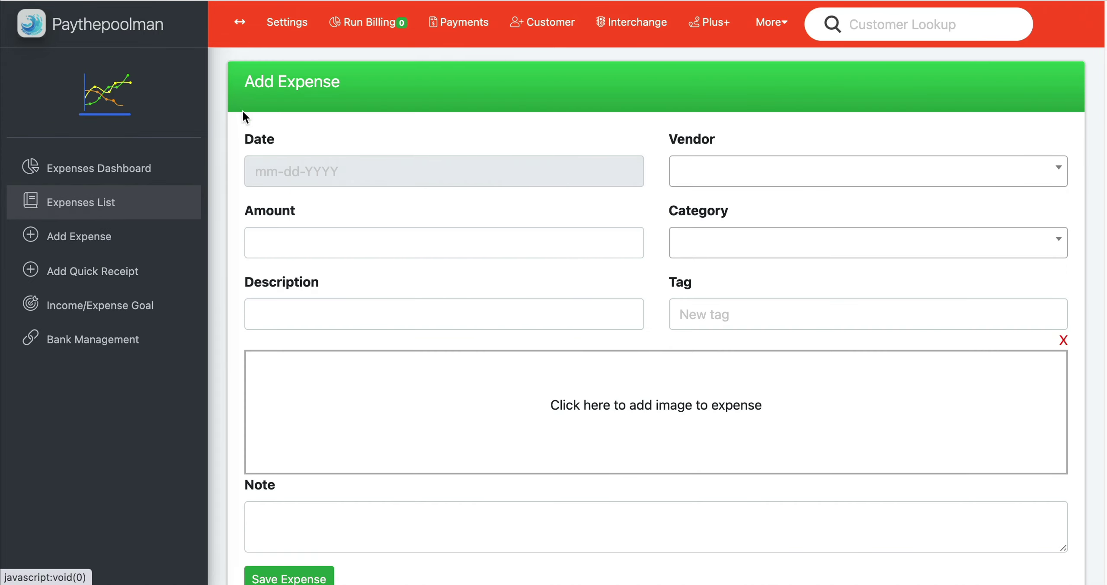
click(100, 204)
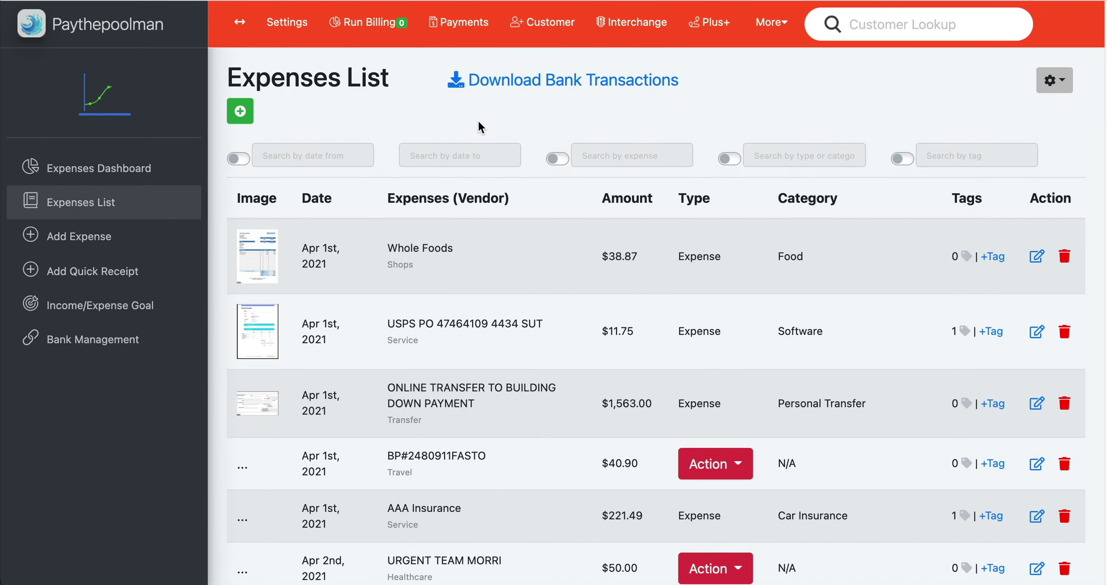
Start a new expense dated 05-27-2021 with the vendor 91 Express Lanes and an amount of 500.
click(242, 112)
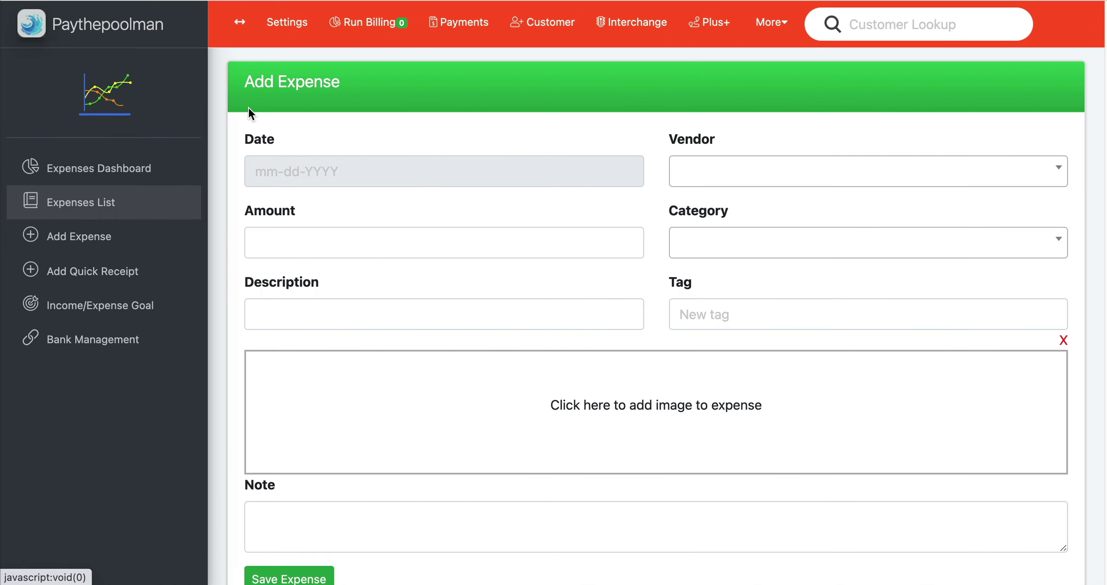
click(326, 160)
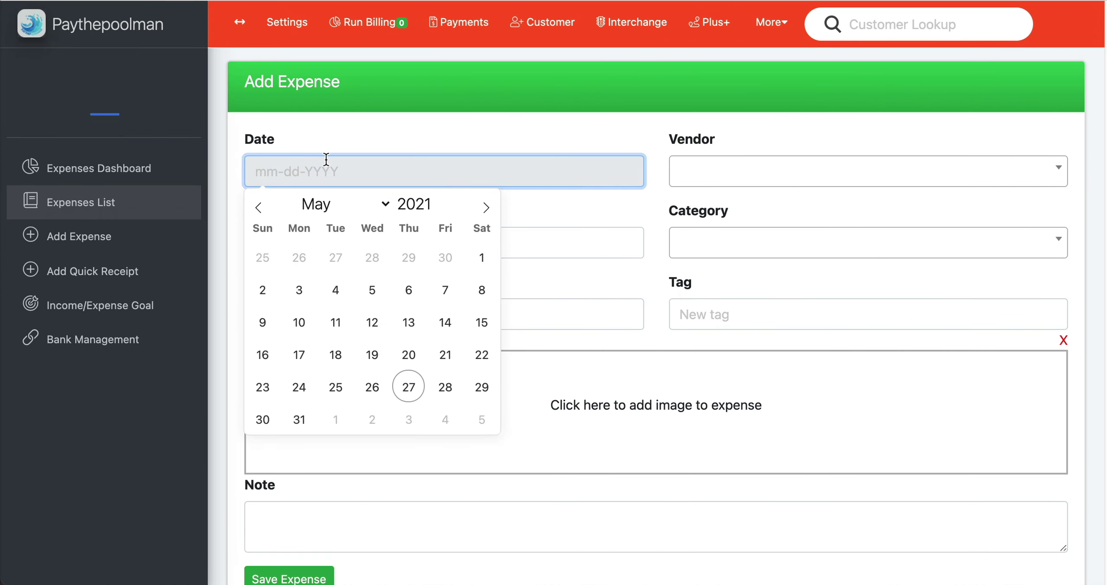
click(398, 387)
click(679, 181)
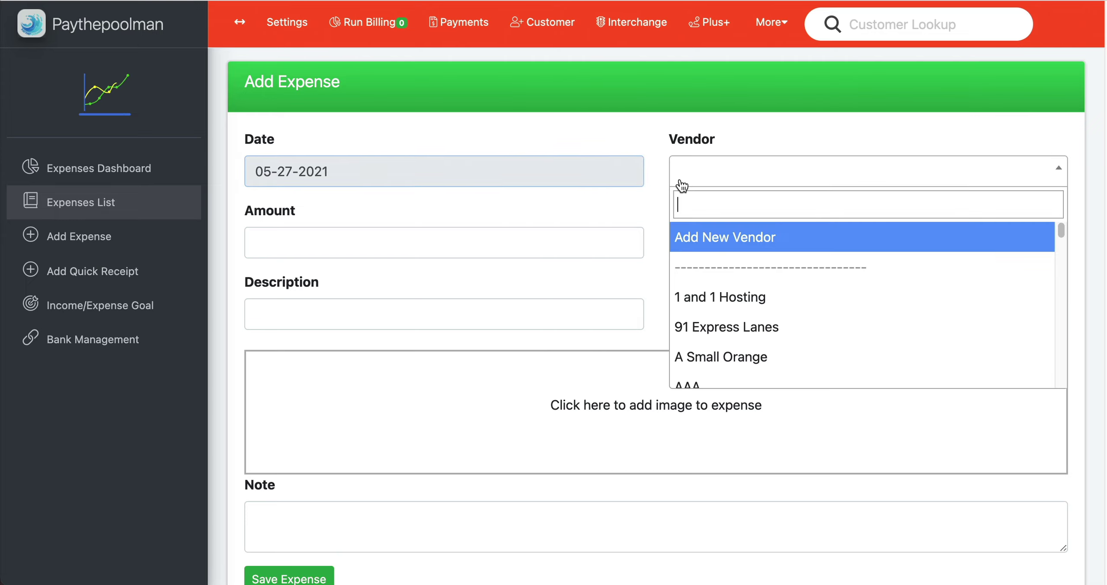
click(746, 327)
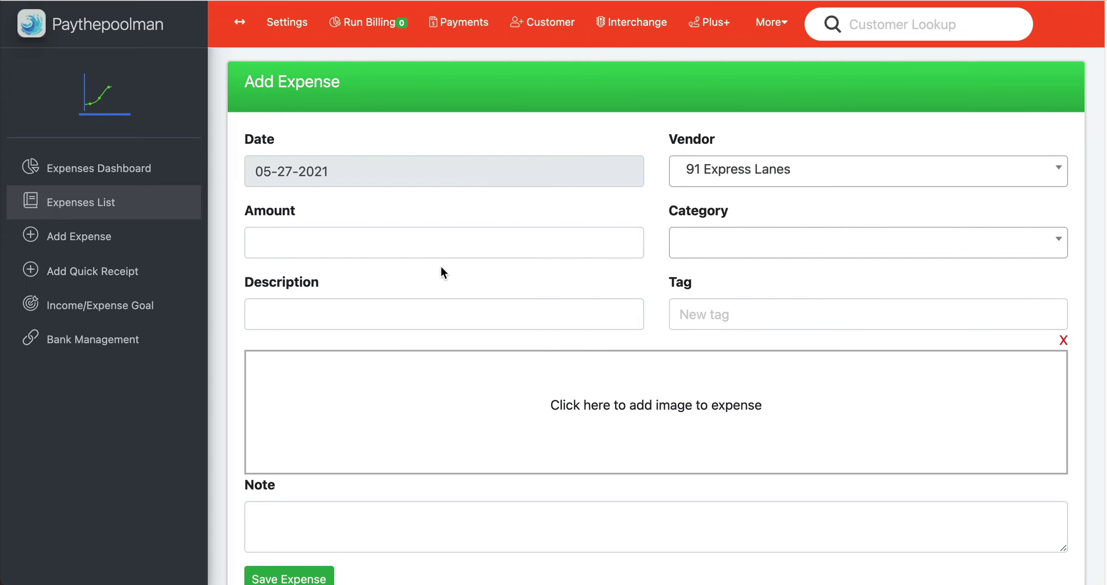
click(350, 244)
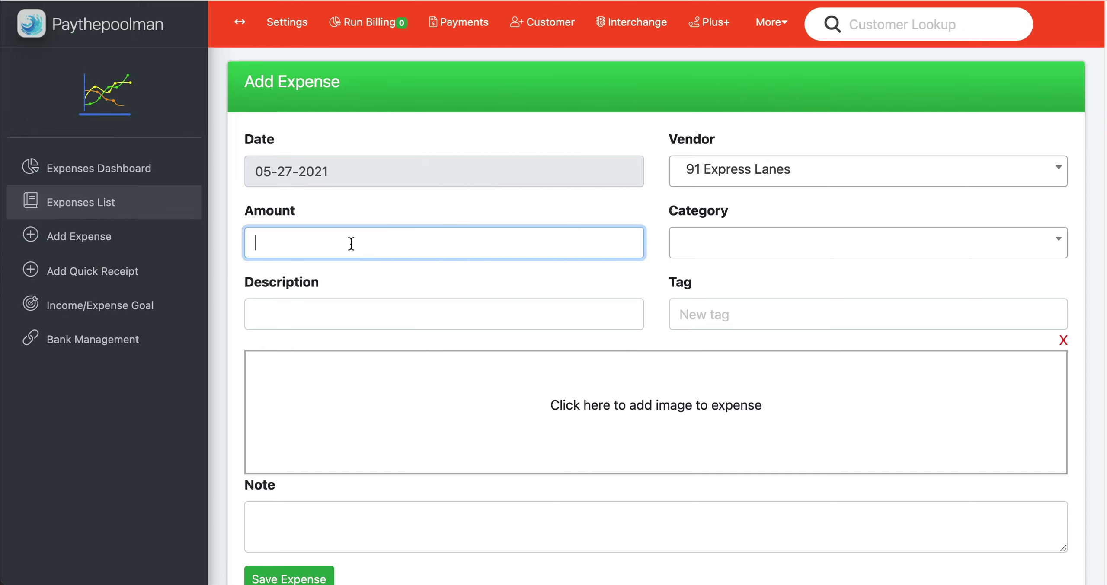
text(500)
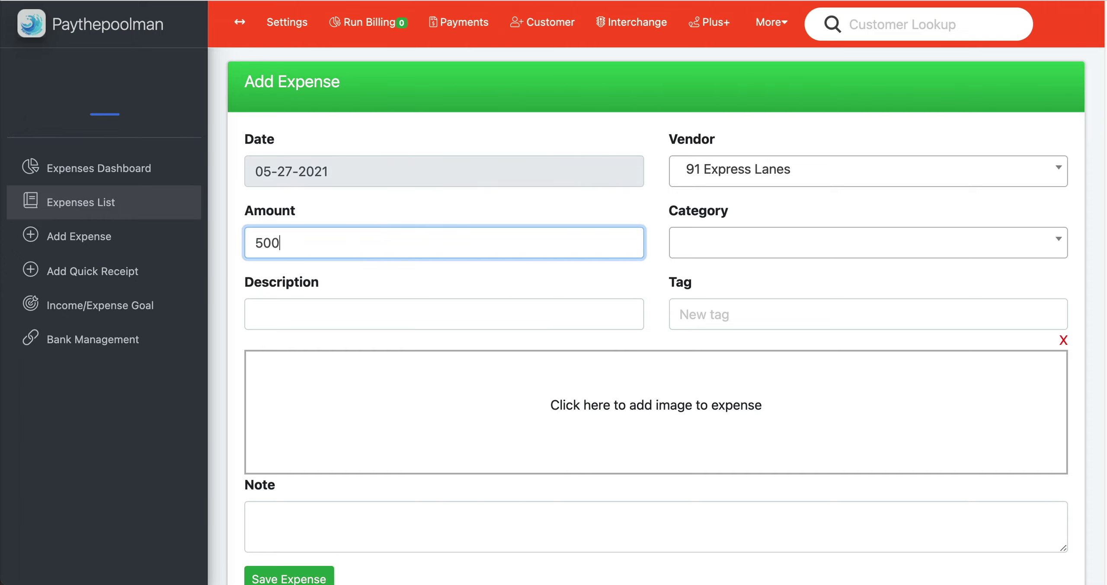
Create a new category named Auto Expense under Expense for the new expense.
click(755, 255)
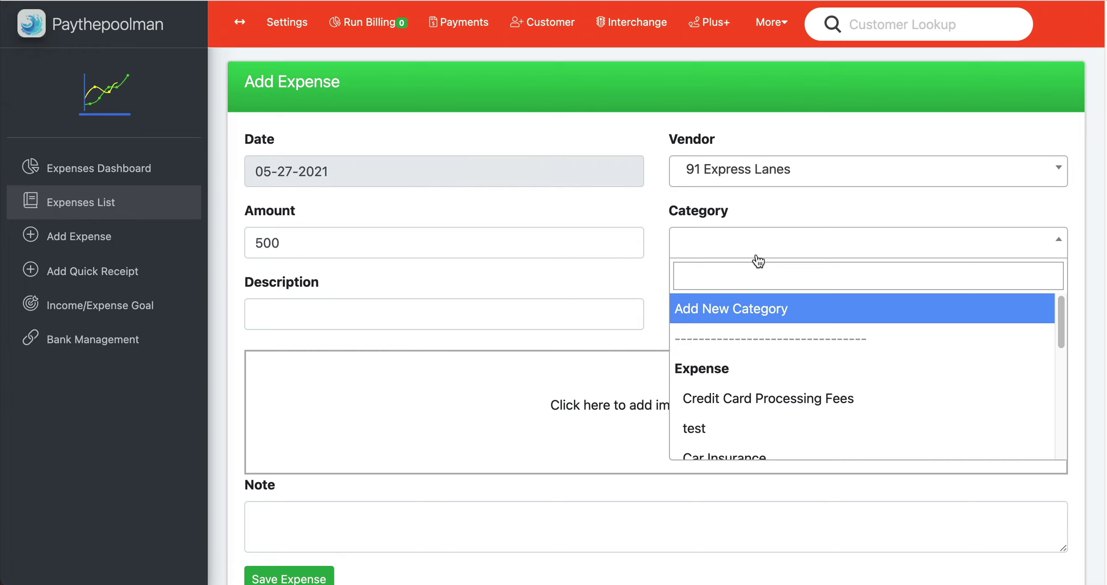
scroll(772, 407, down, 3)
scroll(773, 407, down, 8)
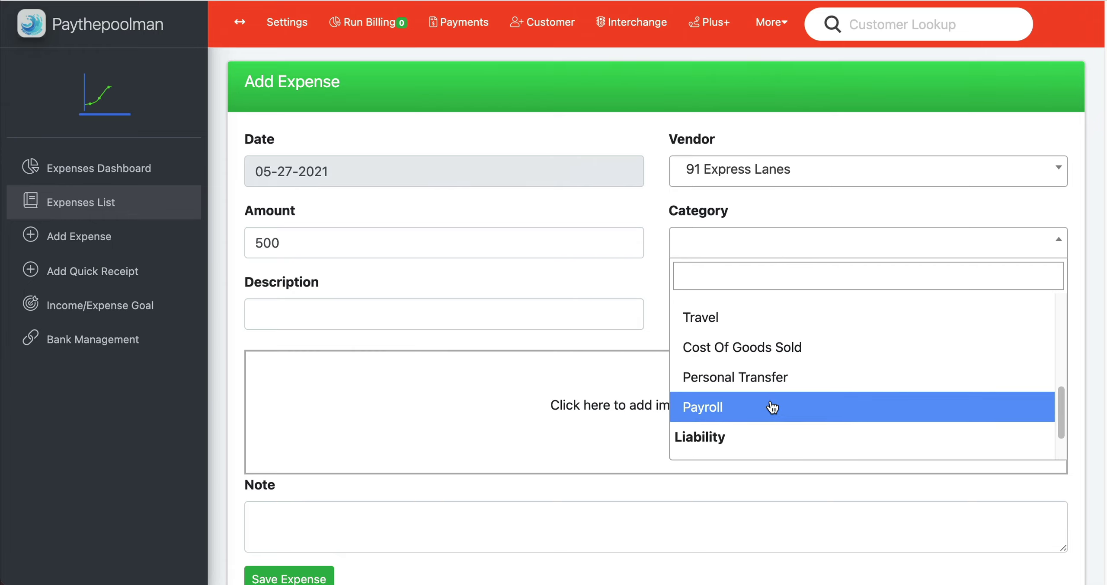
scroll(772, 407, up, 10)
click(762, 323)
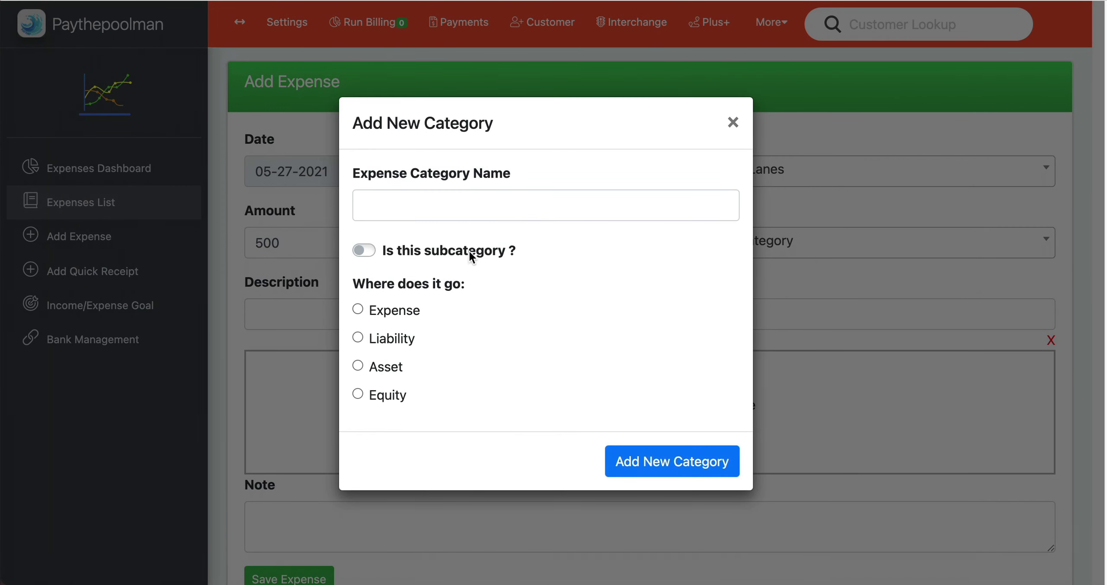
click(425, 205)
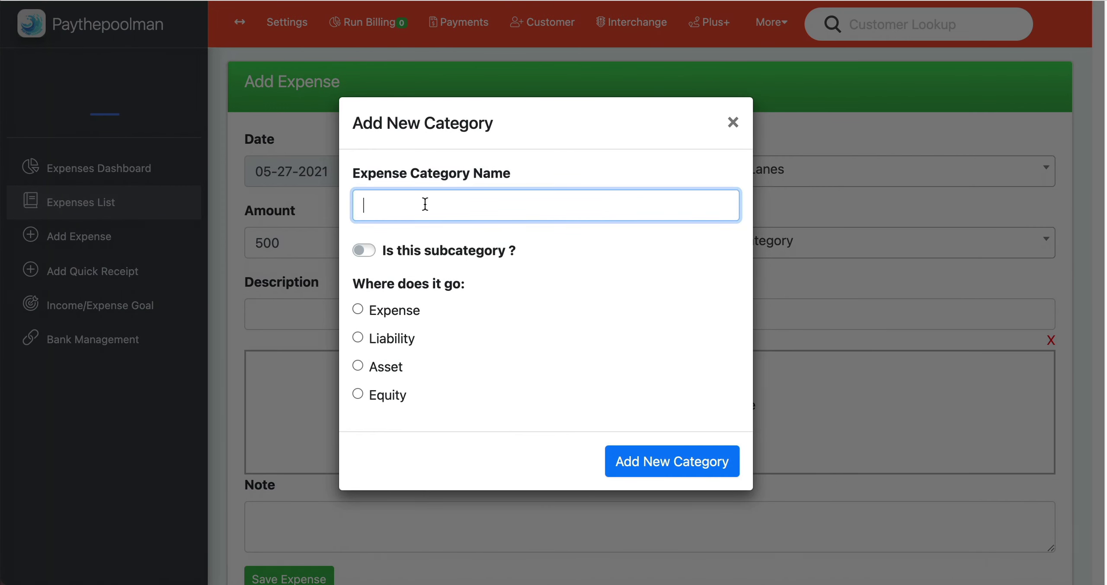
text(Auto Expense)
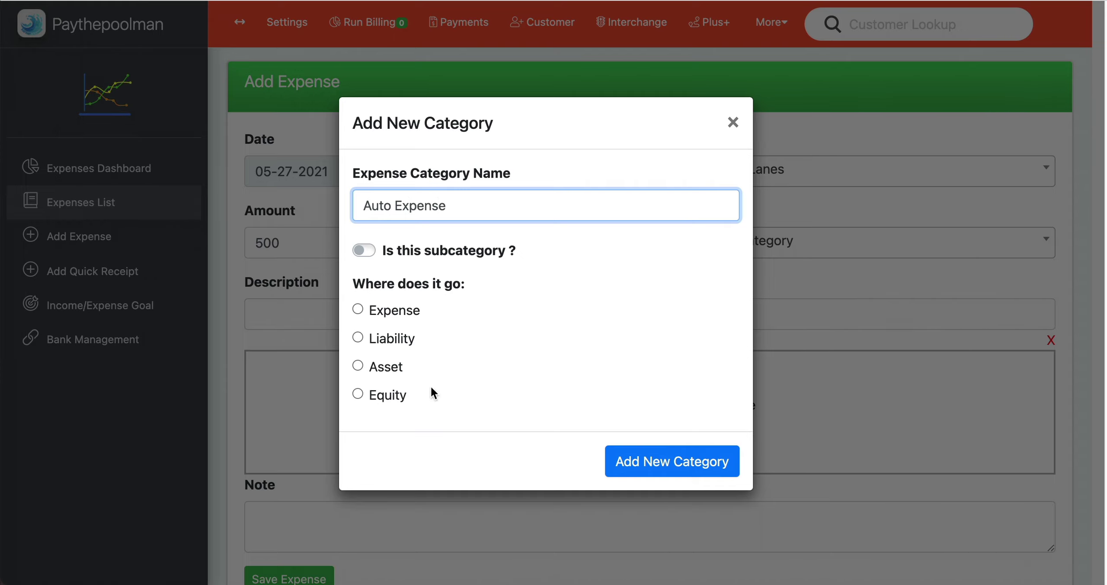
click(359, 311)
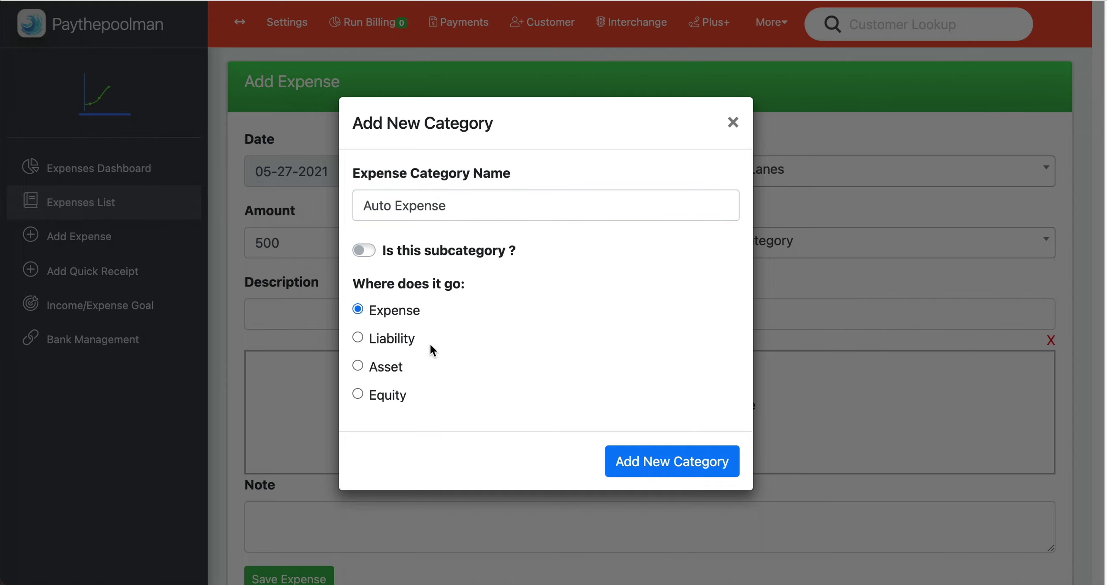
click(645, 462)
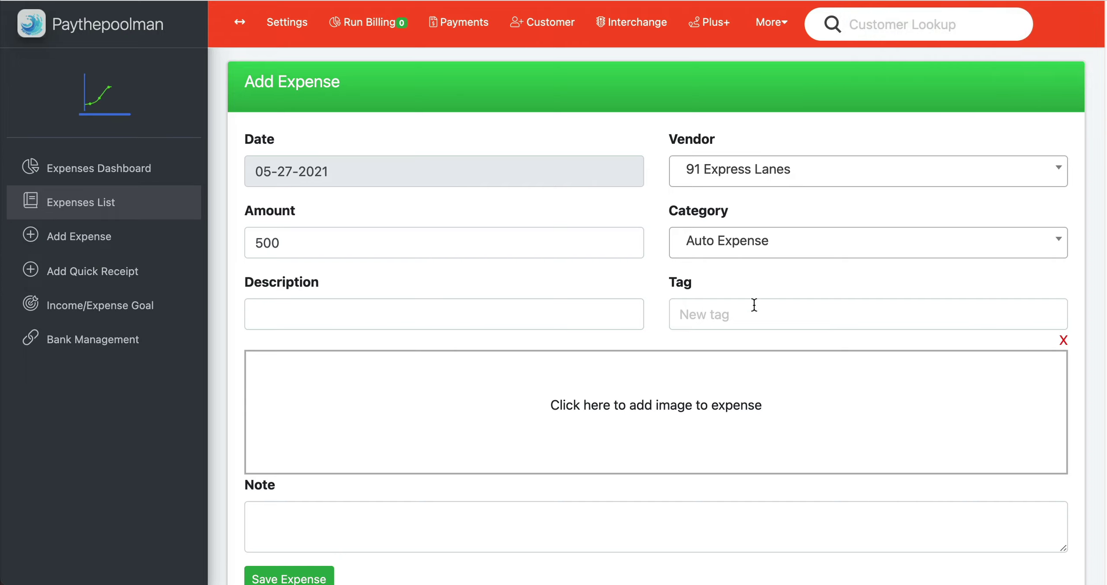
Attach a receipt image to the new expense and save it without a description, tag or note.
click(732, 308)
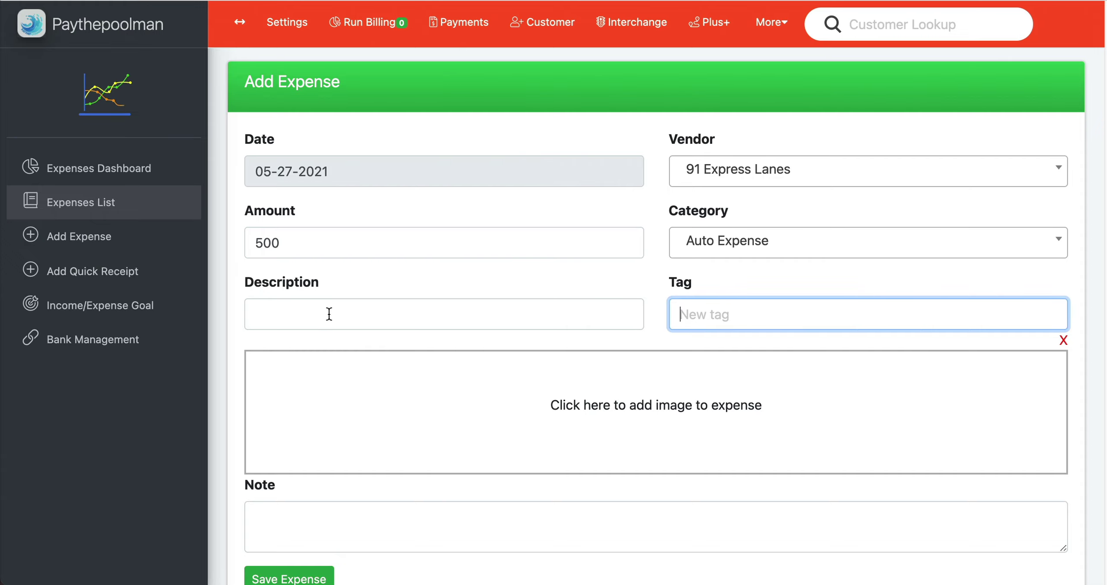
scroll(432, 401, down, 2)
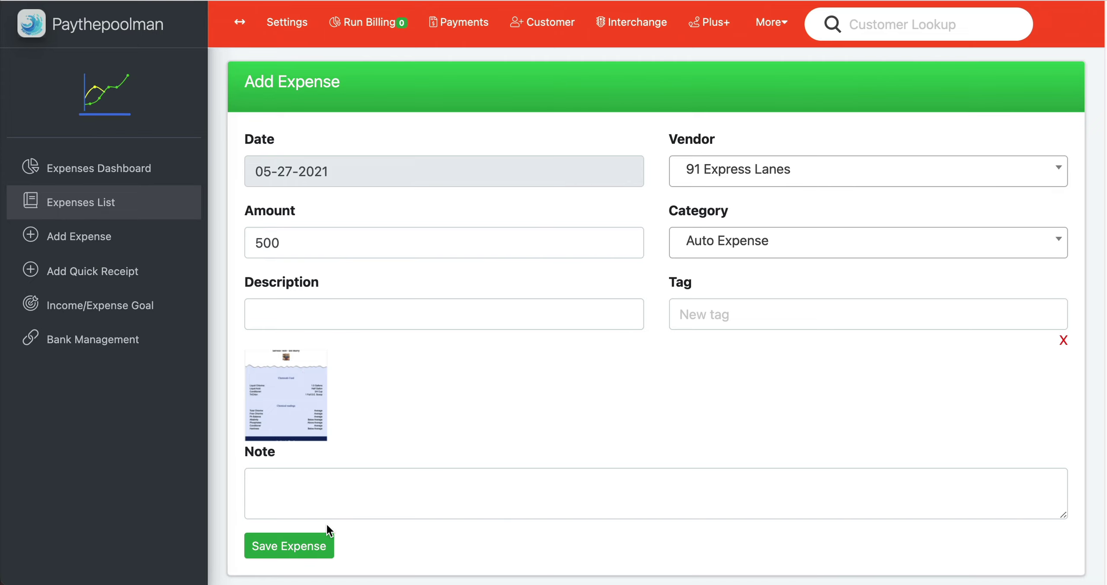
click(313, 548)
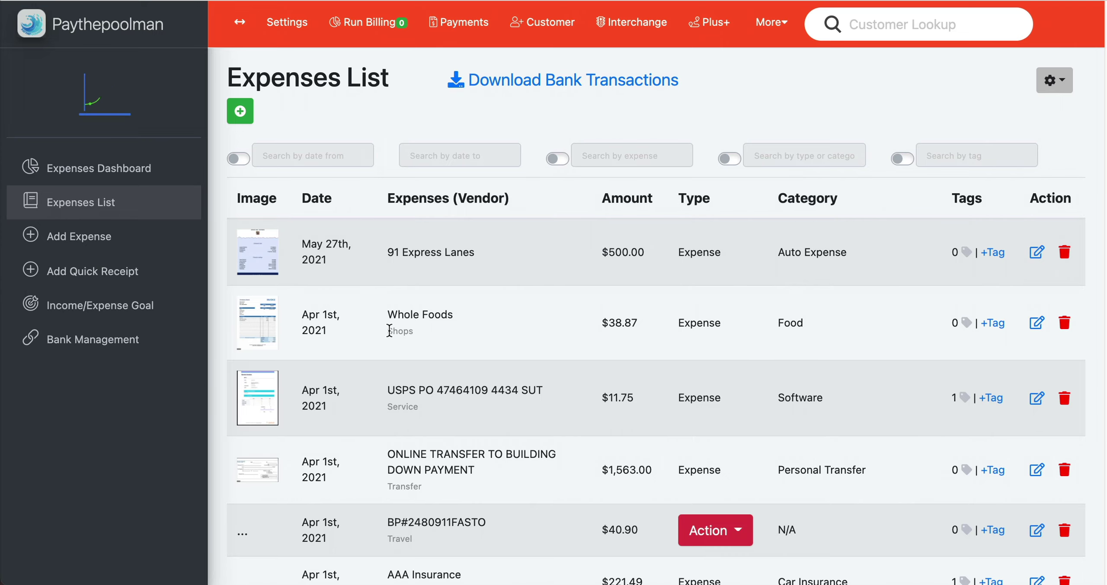
Examine the small type labels beneath the vendor names of the Whole Foods, USPS and online transfer expenses.
drag(387, 331, 413, 331)
drag(387, 407, 422, 408)
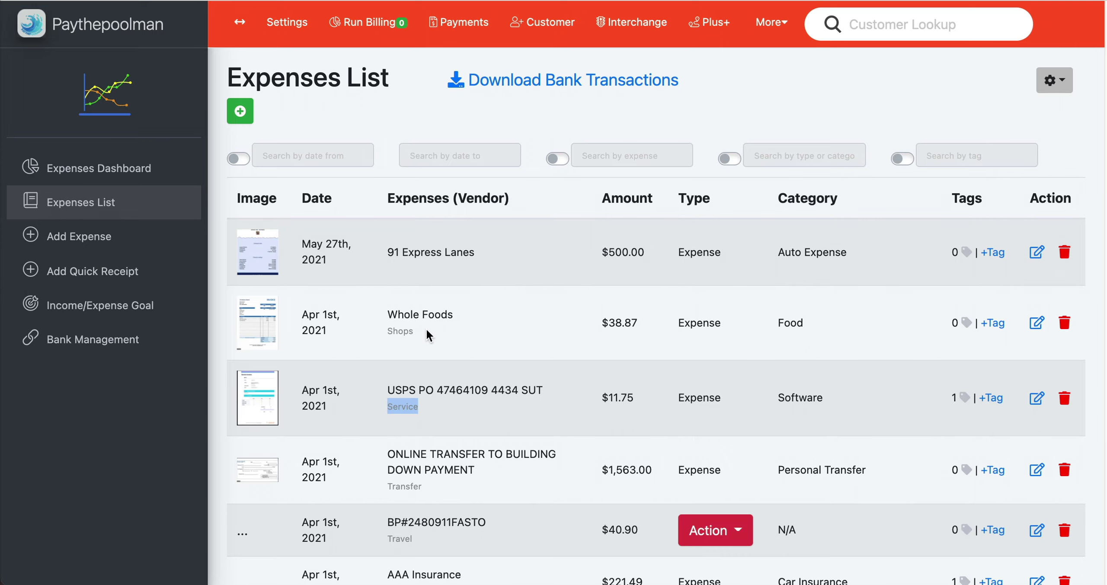
drag(427, 330, 385, 329)
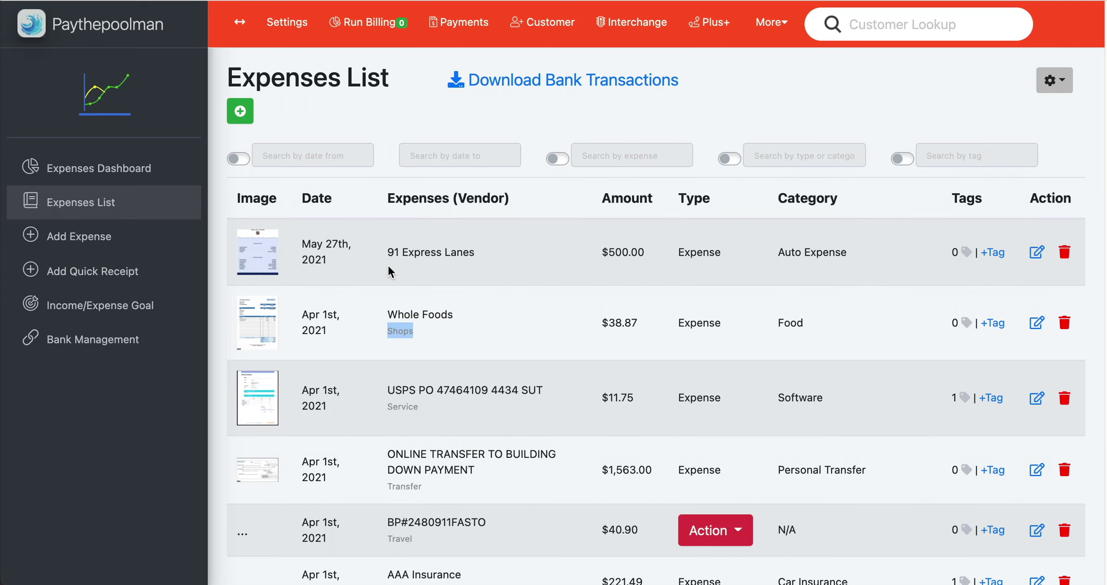
click(411, 483)
double_click(411, 482)
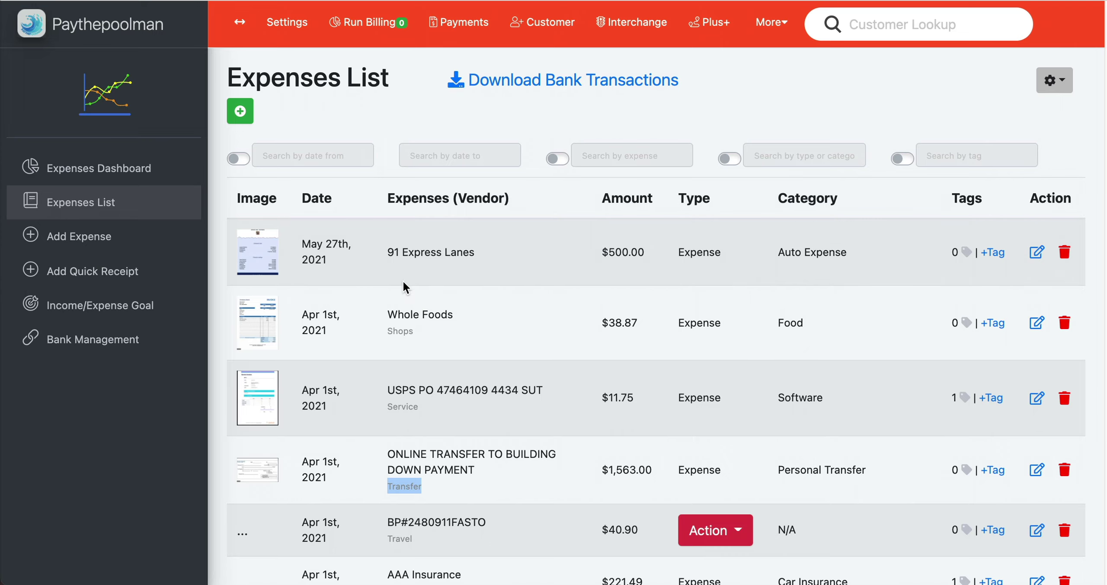
Preview the start and end calendars of the date range filter without choosing dates, leaving the filter switched off.
key(Tab)
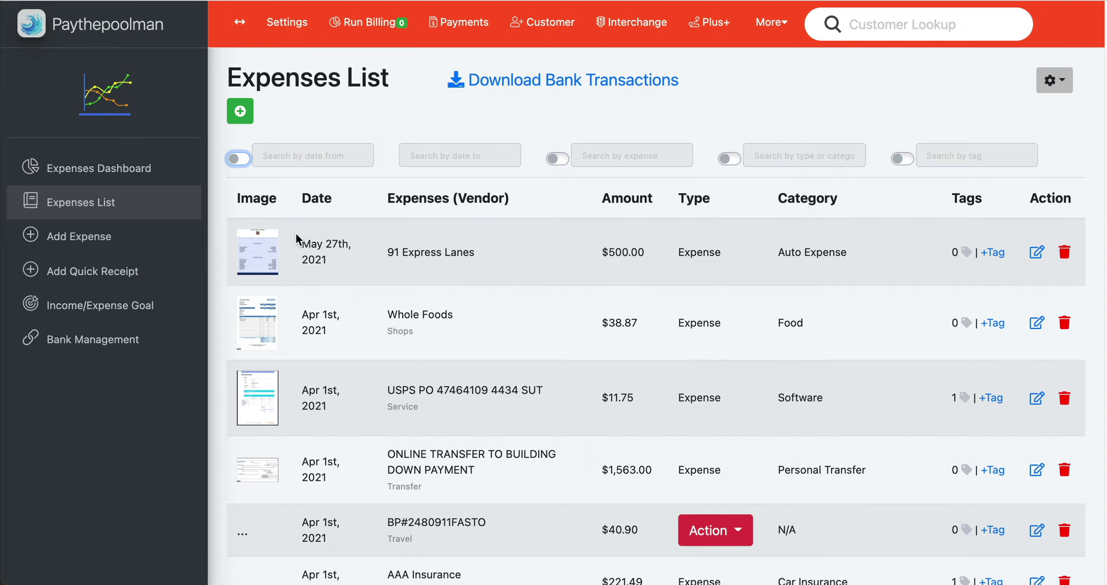
click(238, 162)
click(326, 161)
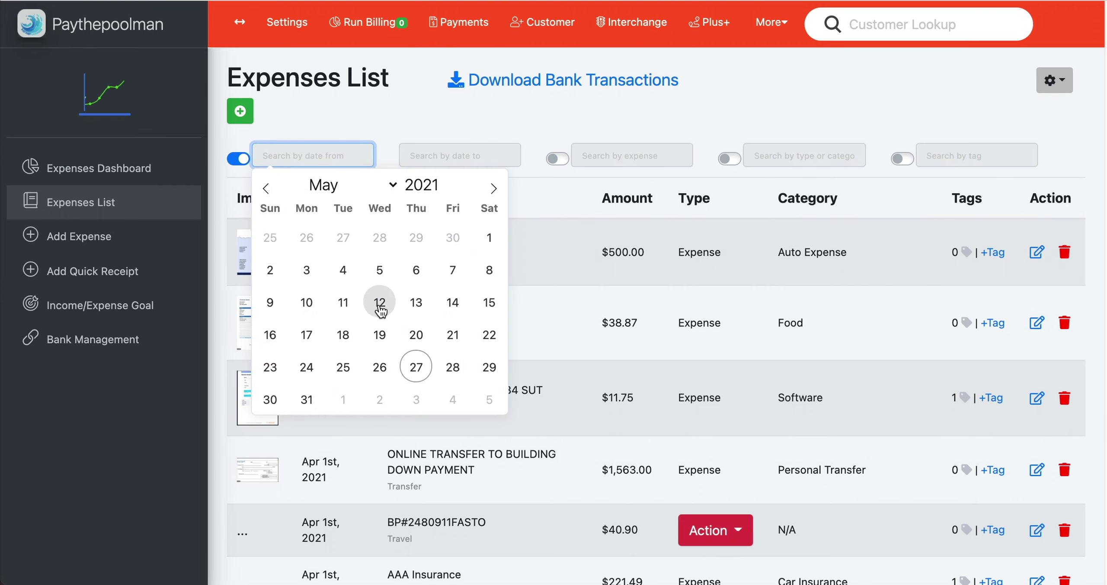
click(452, 155)
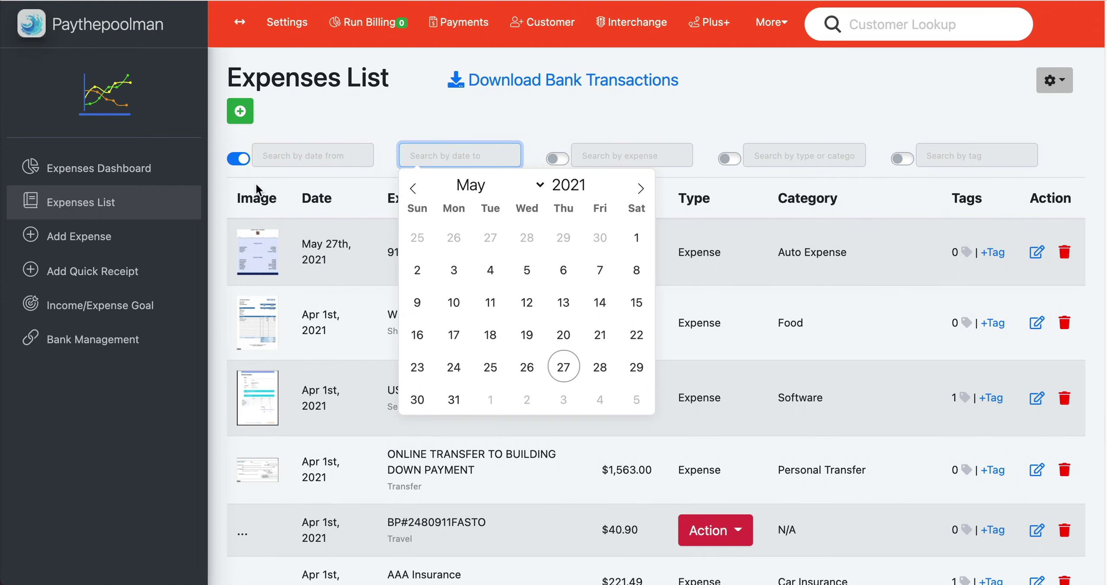
click(238, 158)
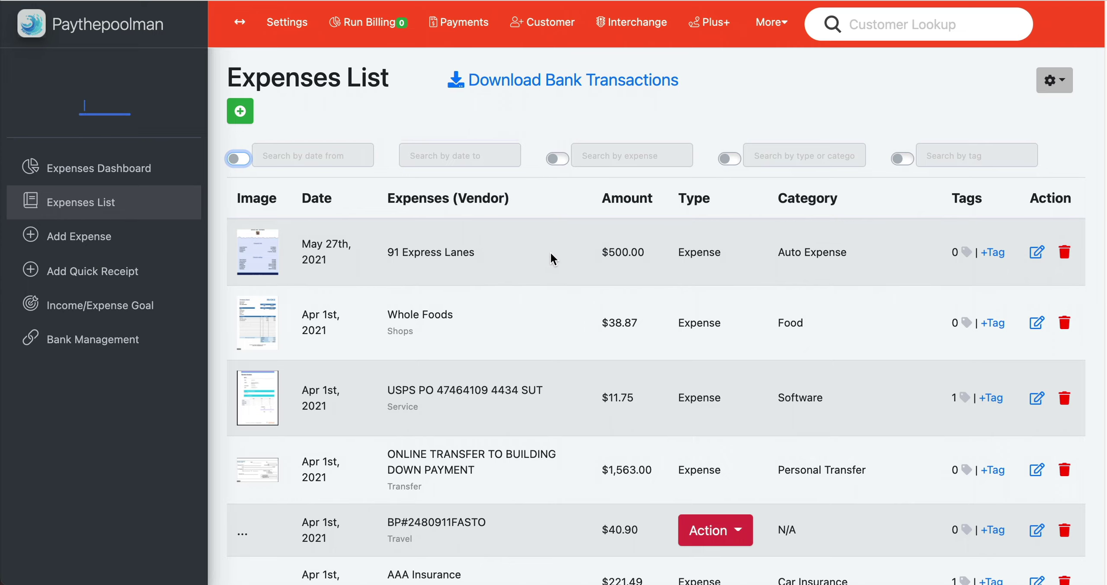
Enable the expense filter briefly to examine how it relates to the 91 Express Lanes vendor name, leaving it switched off.
click(558, 159)
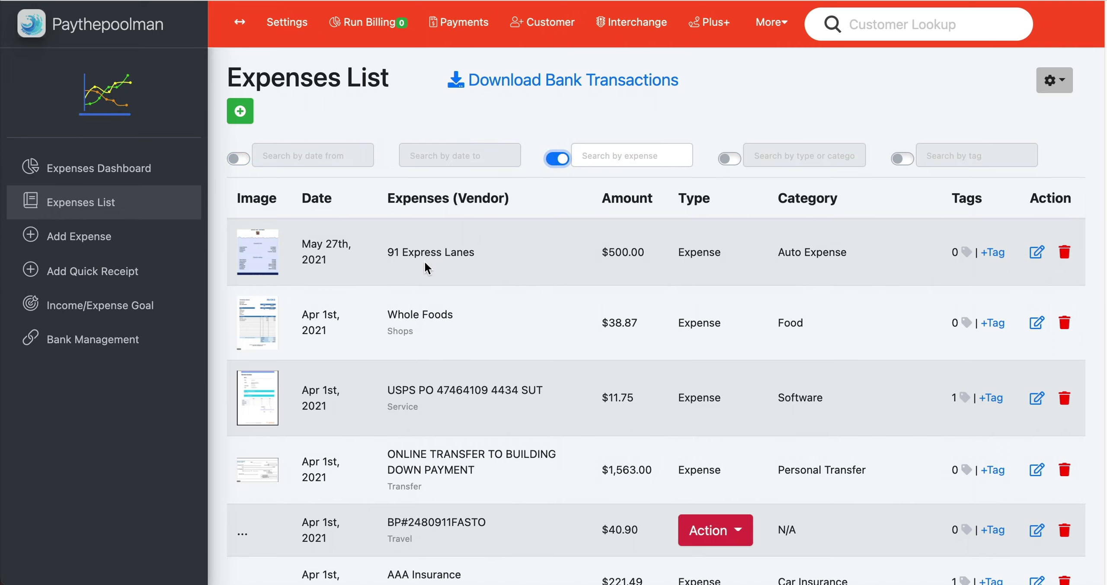
drag(386, 252, 522, 258)
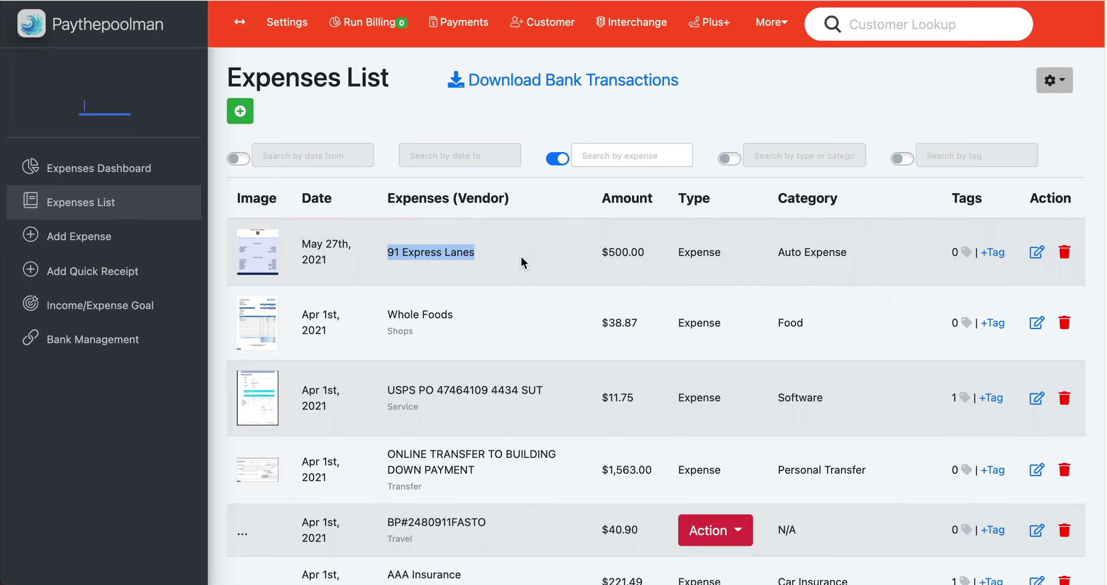
click(549, 163)
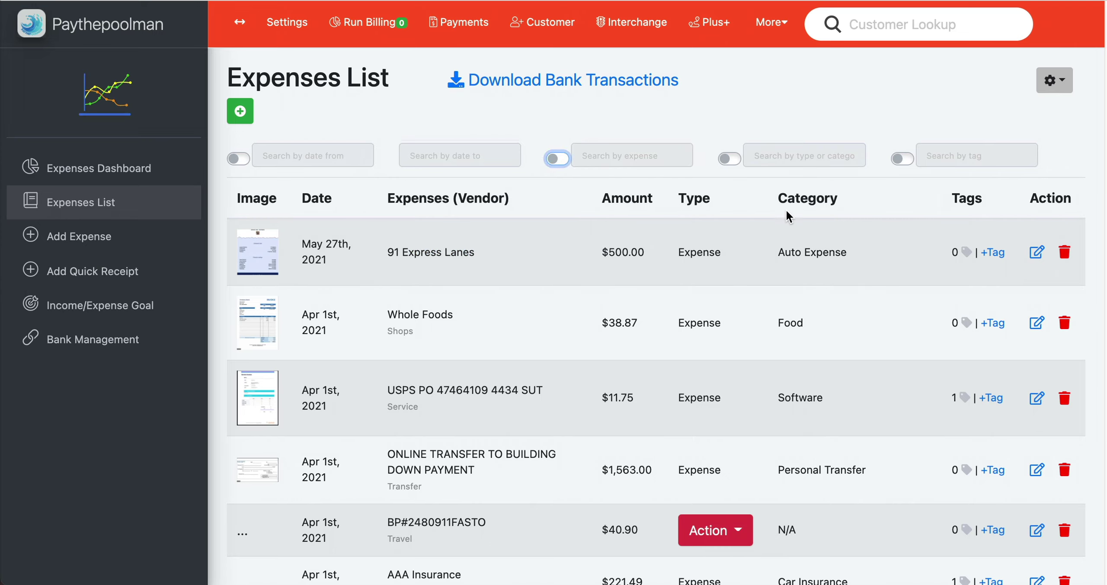
Preview the type or category filter and the tag filter without entering search terms, leaving both switched off.
click(802, 164)
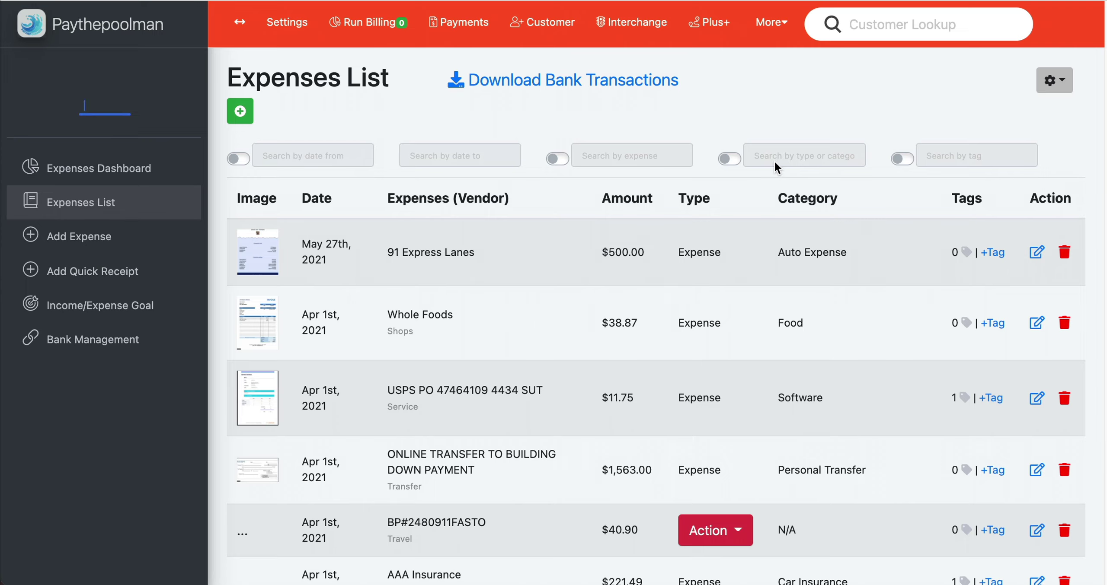
click(721, 158)
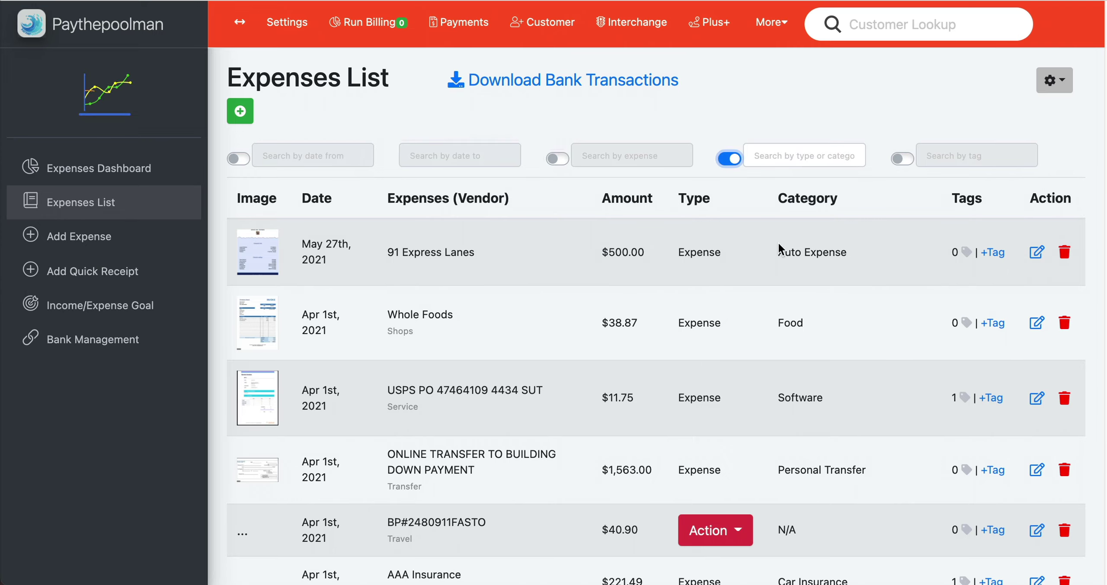
click(727, 157)
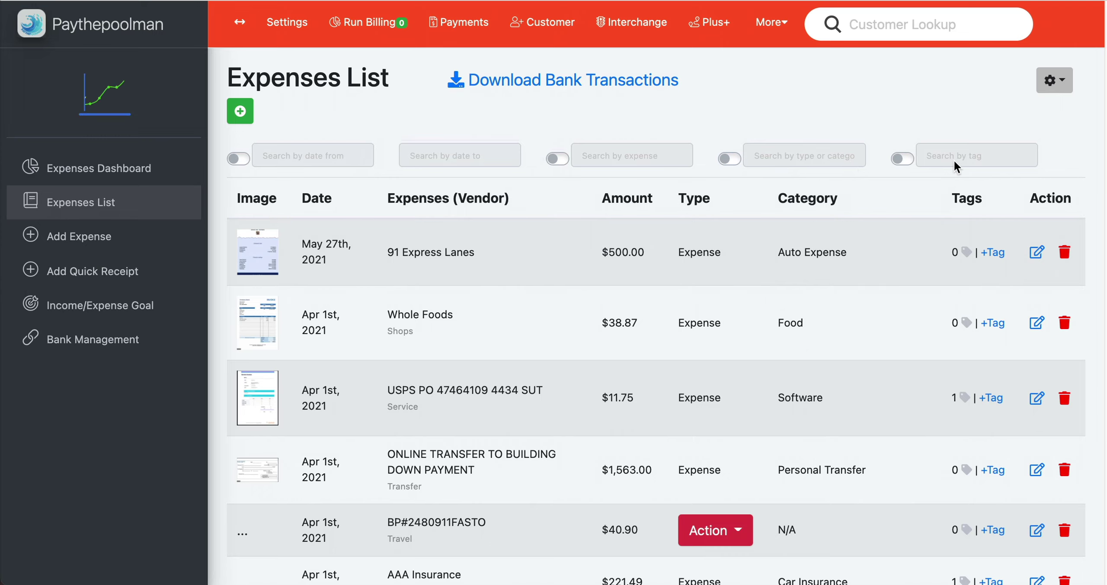
click(901, 159)
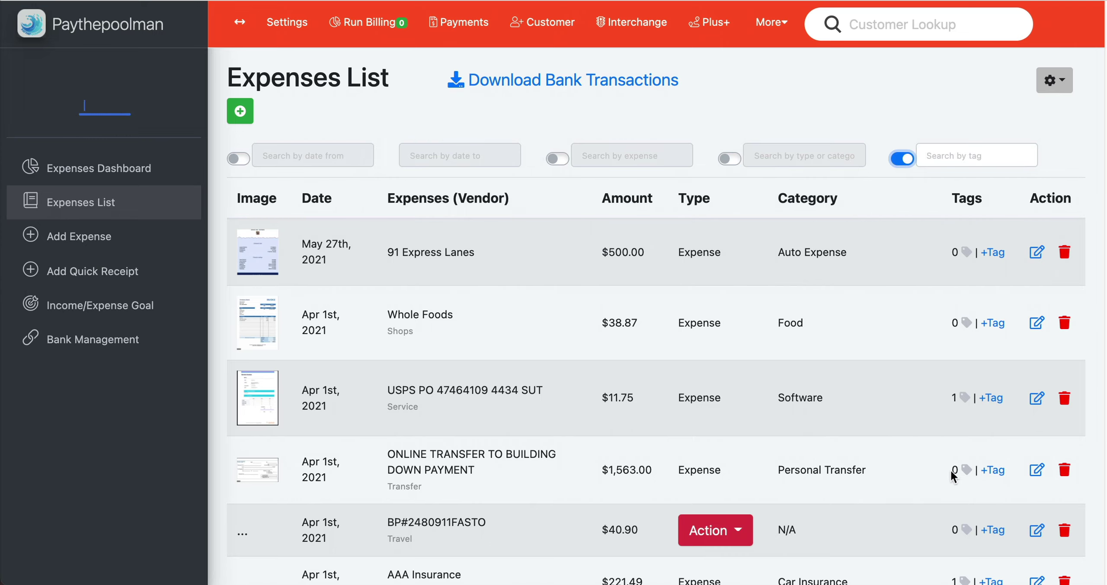
click(909, 159)
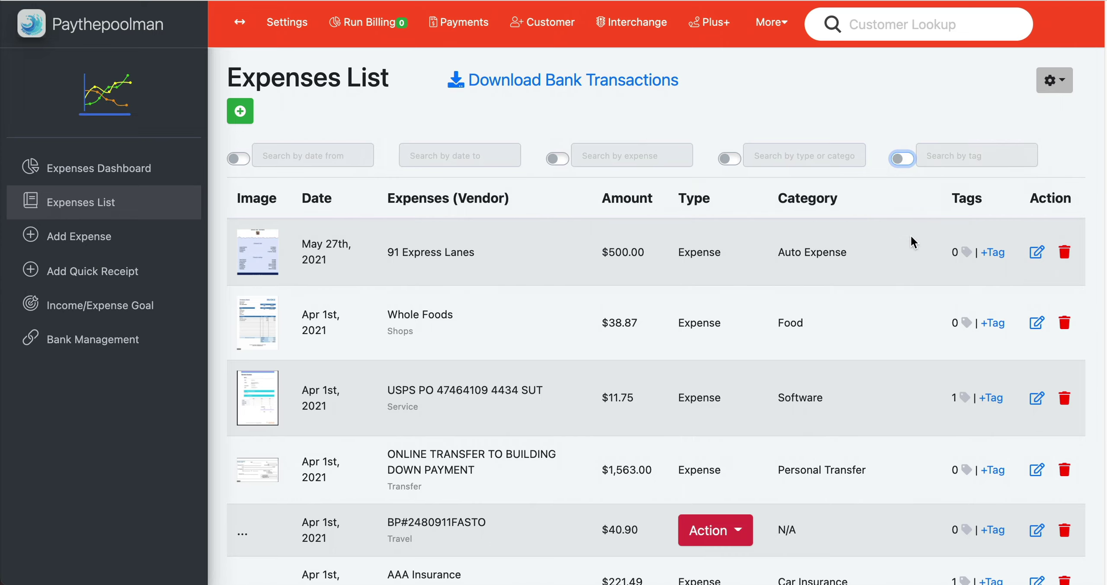